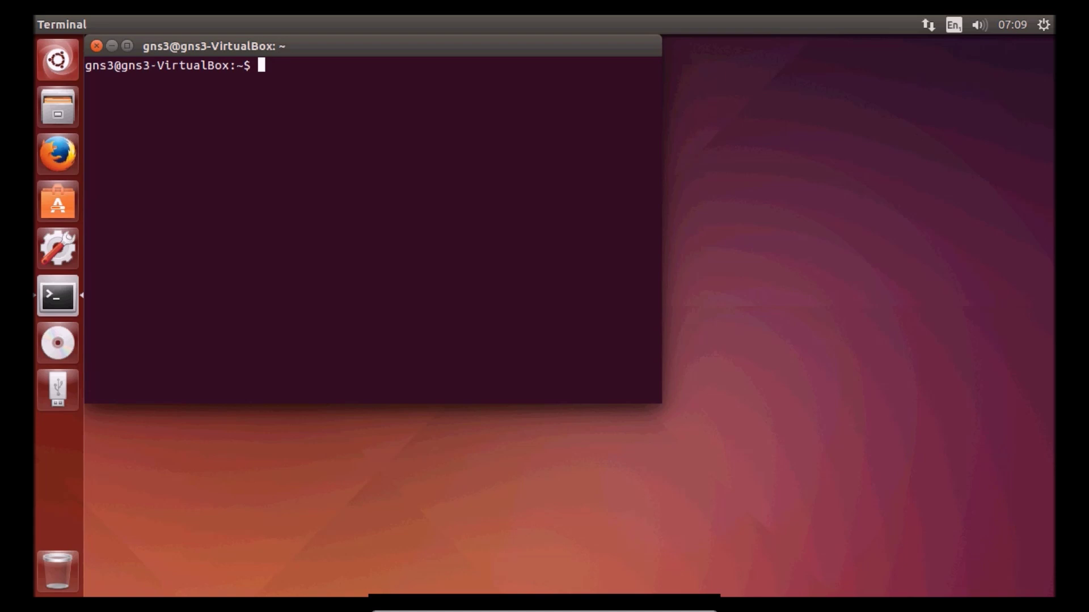
{"action": "left_click_drag", "start_coordinate": [344, 46], "coordinate": [466, 142]}
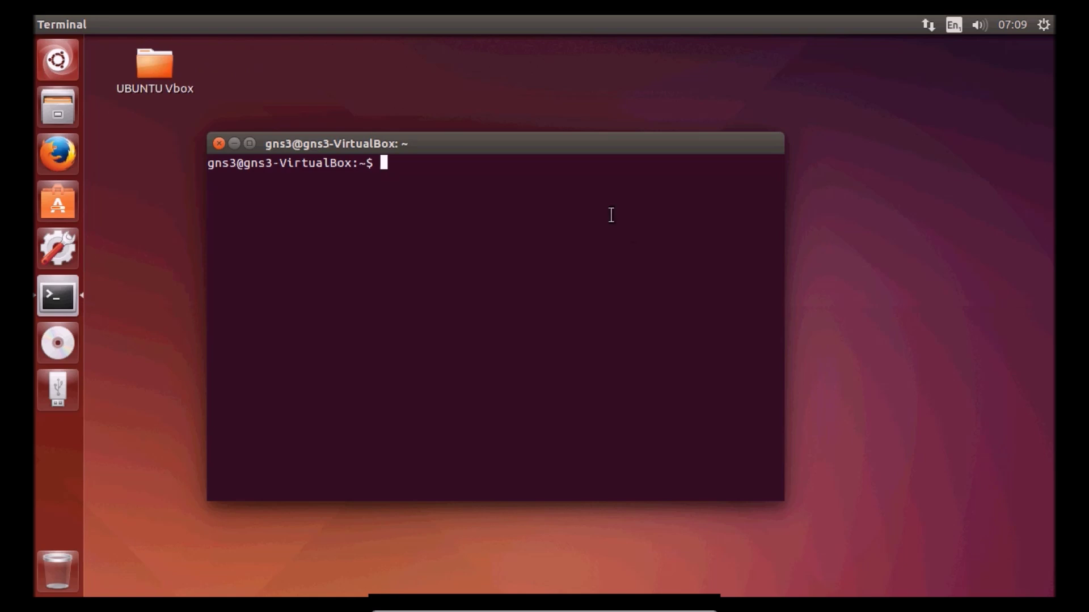
{"action": "type", "text": "wget"}
{"action": "right_click", "coordinate": [470, 224]}
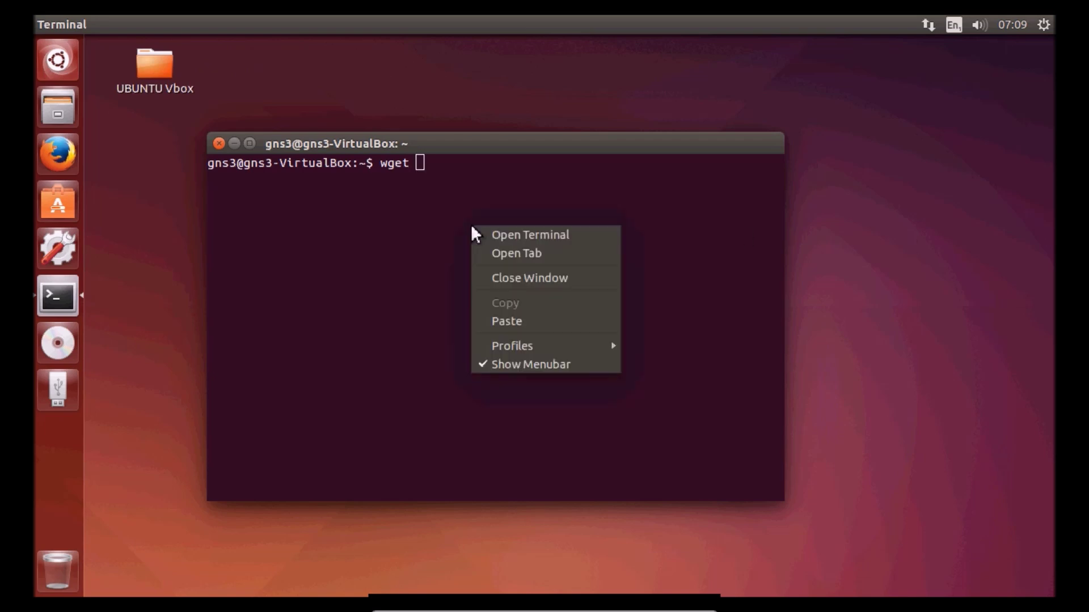
{"action": "left_click", "coordinate": [532, 325]}
{"action": "key", "text": "Return"}
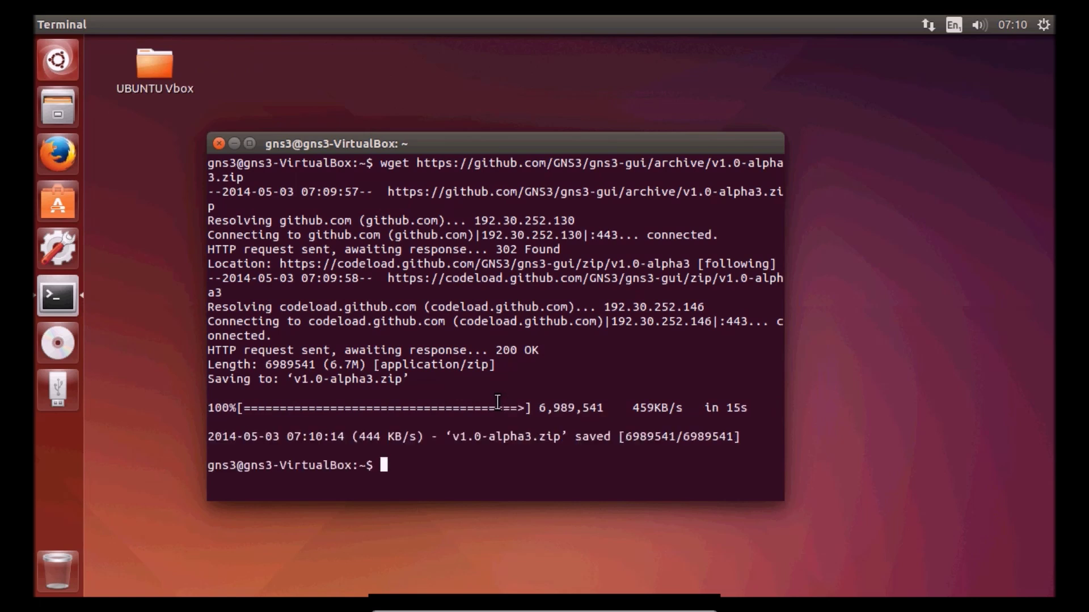
Step: List the home folder and extract the downloaded v1.0-alpha3.zip GUI archive with unzip
{"action": "type", "text": "ls"}
{"action": "key", "text": "Return"}
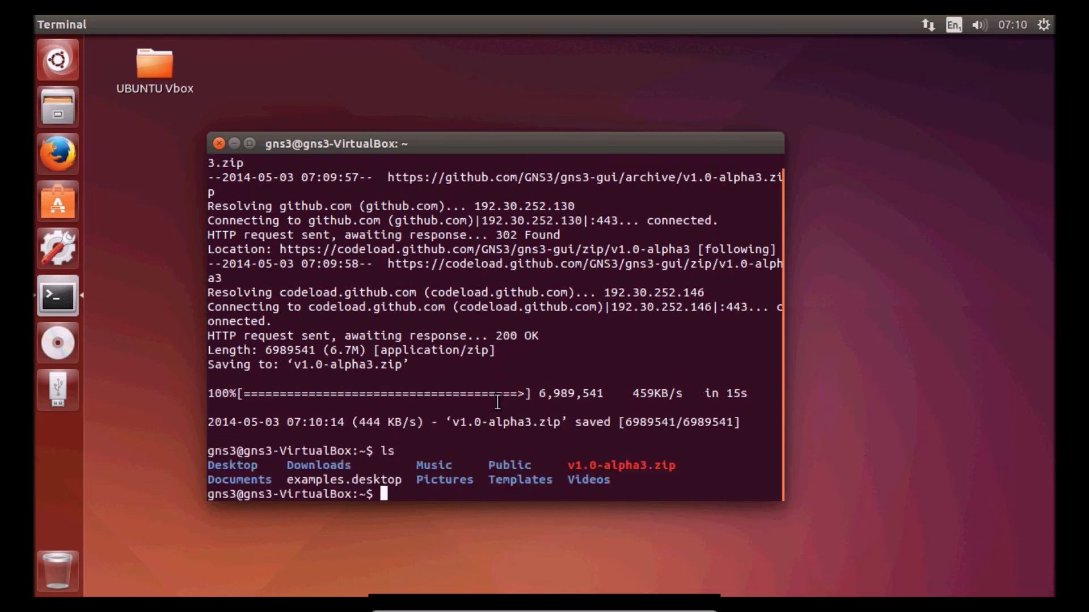
{"action": "type", "text": "unzip v"}
{"action": "key", "text": "Tab"}
{"action": "key", "text": "Return"}
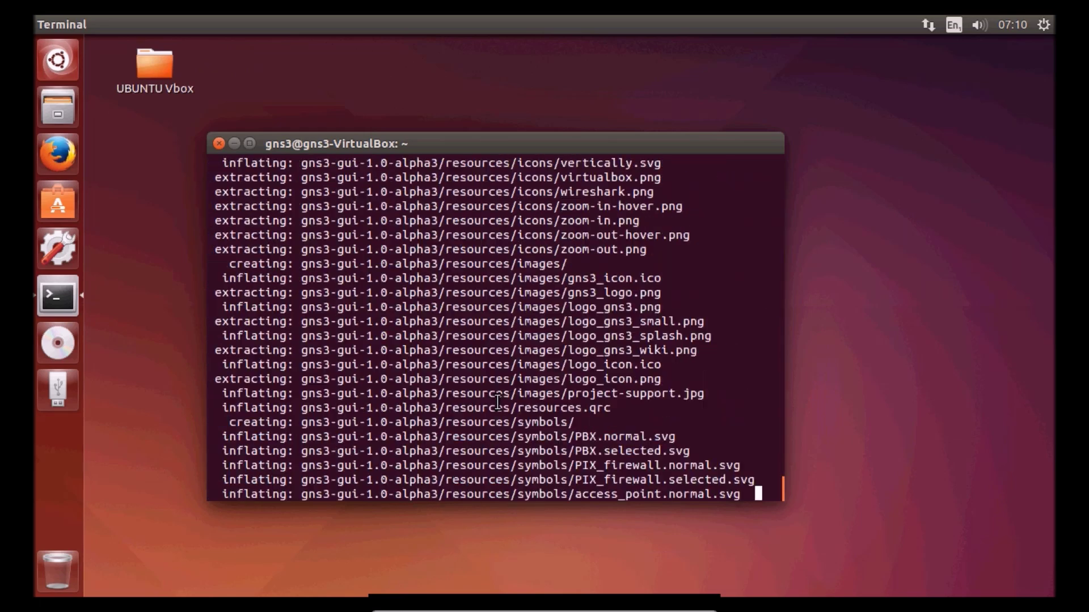
Step: Delete the extracted GUI archive v1.0-alpha3.zip, listing the home folder before and after the removal
{"action": "type", "text": "ls"}
{"action": "key", "text": "Return"}
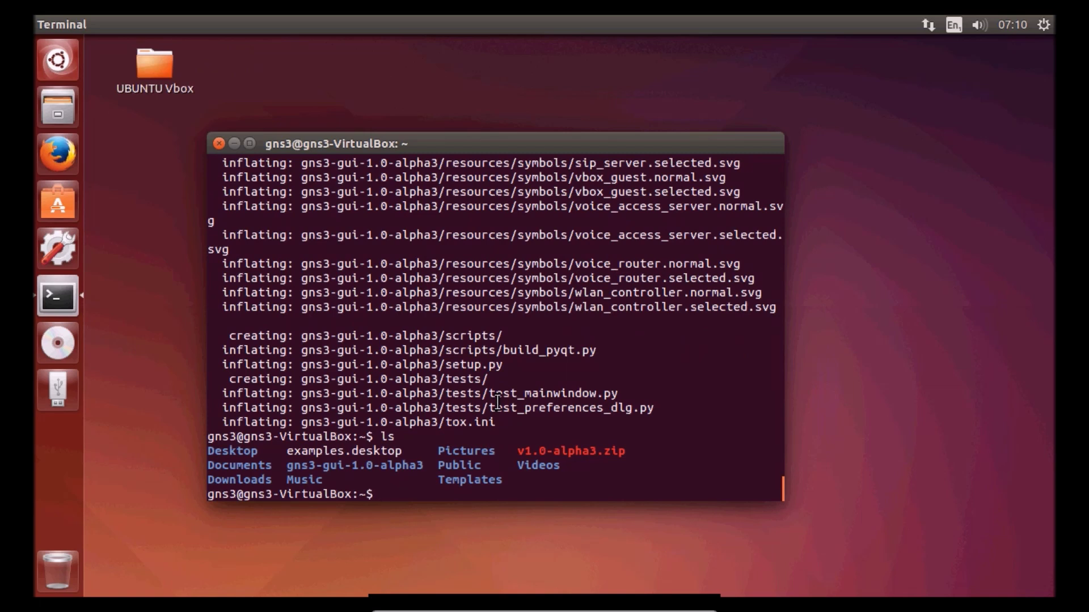
{"action": "type", "text": "rm v"}
{"action": "key", "text": "Tab"}
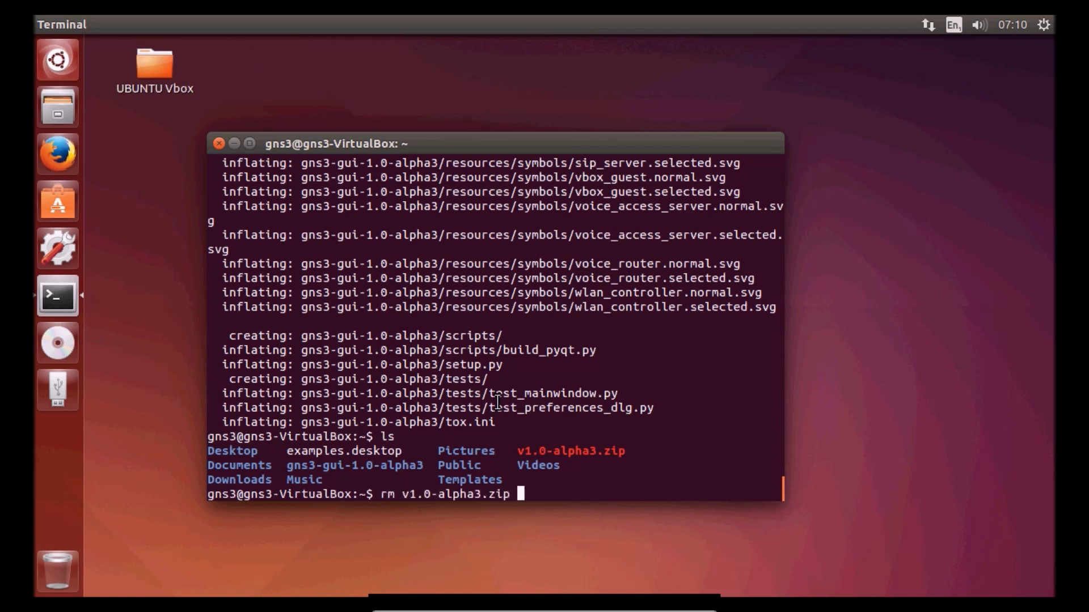
{"action": "key", "text": "Return"}
{"action": "type", "text": "ls"}
{"action": "key", "text": "Return"}
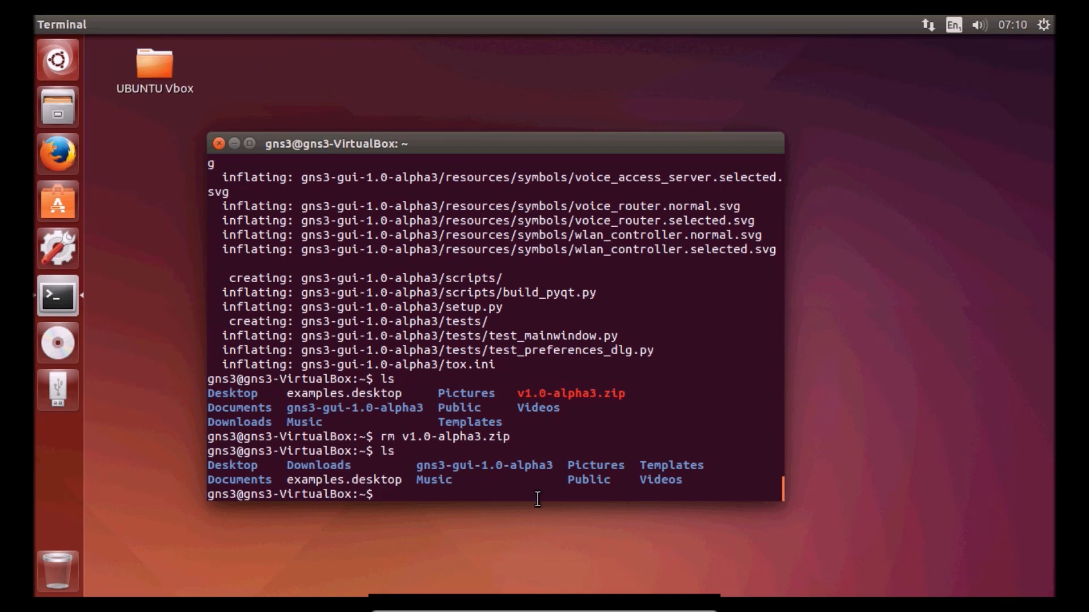
{"action": "type", "text": "wget"}
{"action": "right_click", "coordinate": [448, 495]}
{"action": "left_click", "coordinate": [495, 441]}
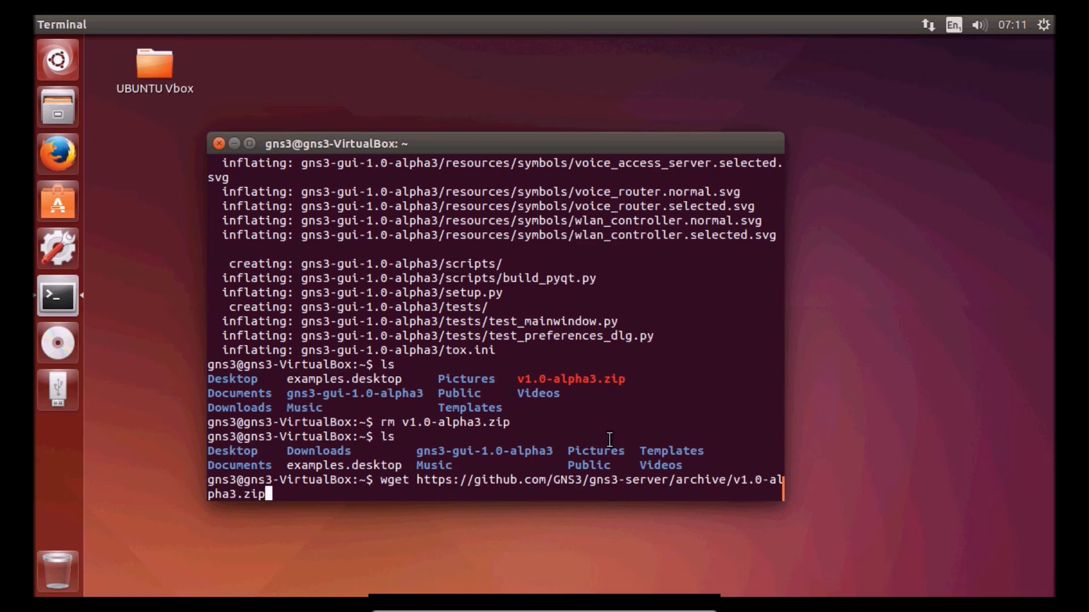
{"action": "key", "text": "Return"}
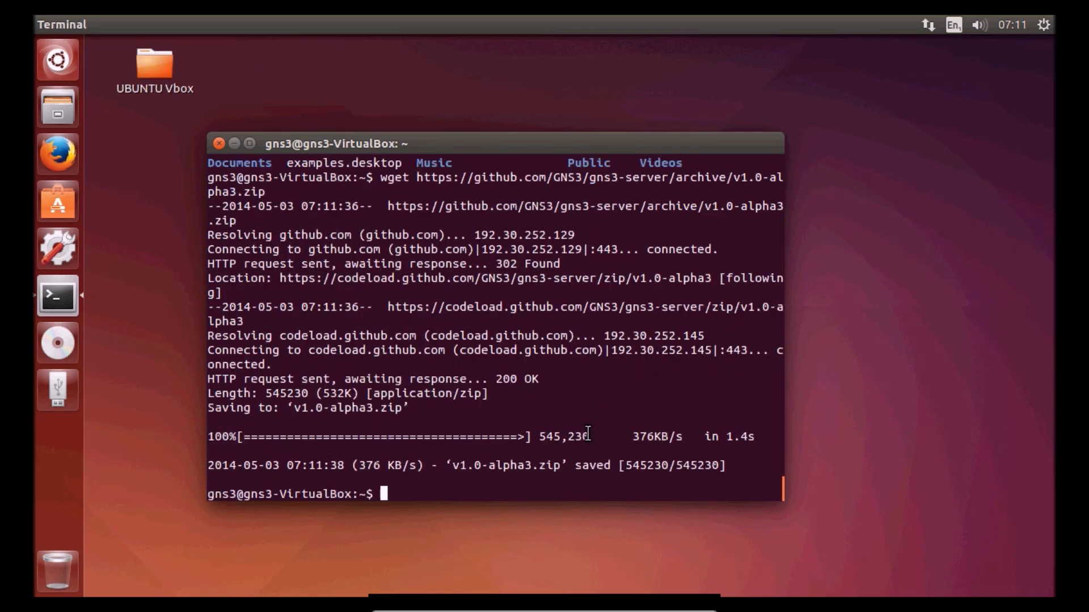
Step: Extract the server archive v1.0-alpha3.zip with unzip and list the home folder
{"action": "type", "text": "unzip v"}
{"action": "key", "text": "Tab"}
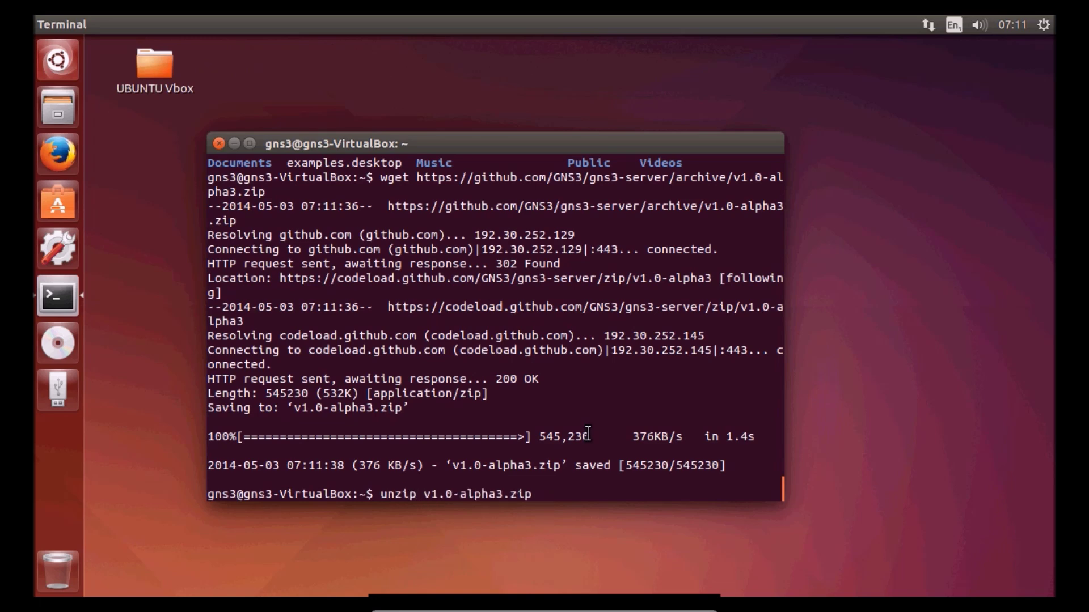
{"action": "key", "text": "Return"}
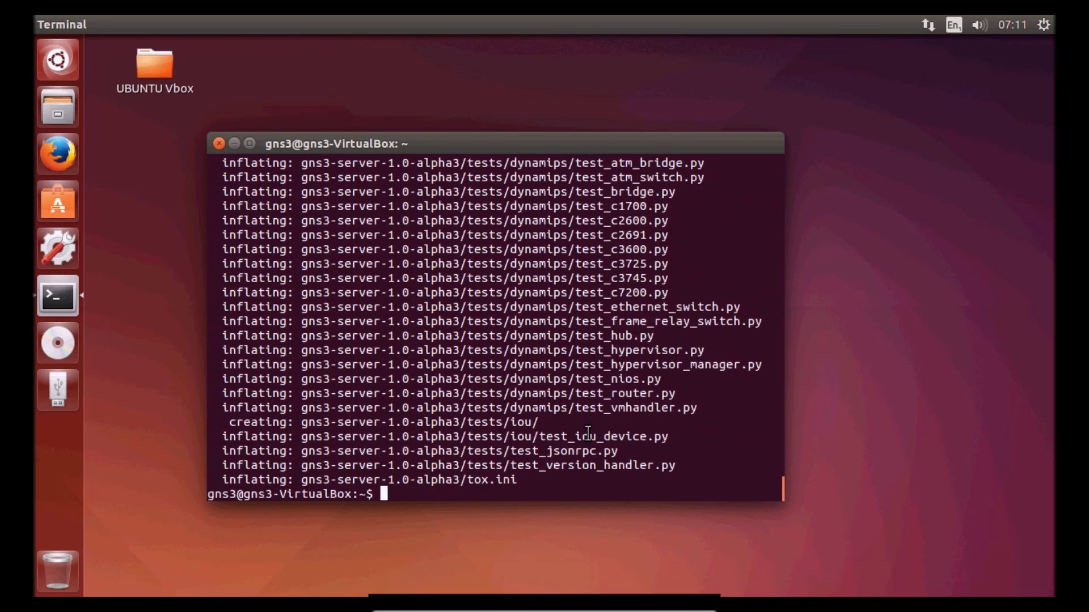
{"action": "type", "text": "ls"}
{"action": "key", "text": "Return"}
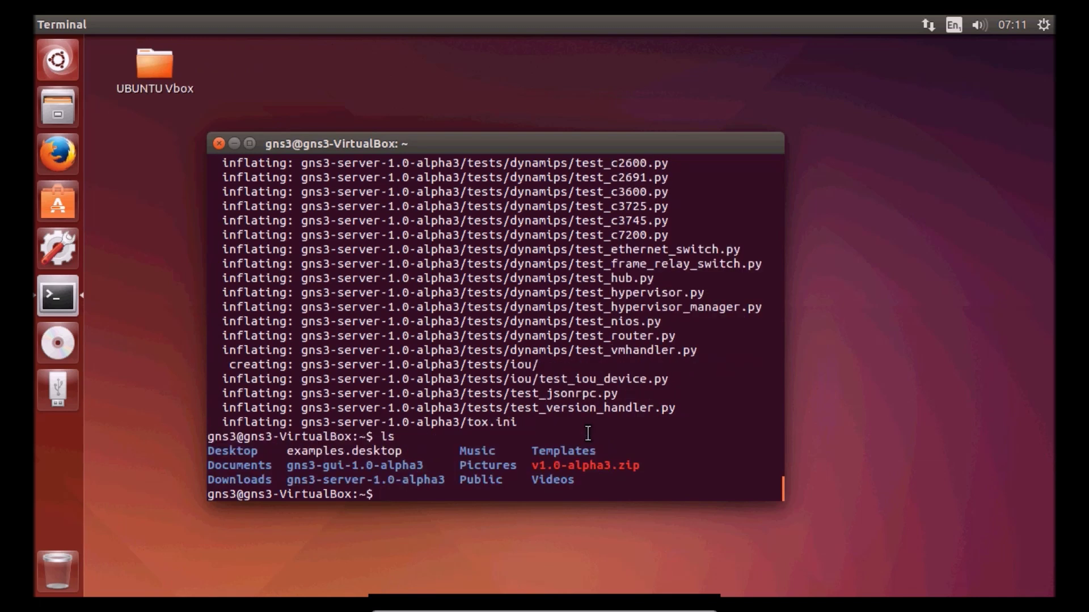
Step: Delete the server archive v1.0-alpha3.zip from the home folder and add a few blank prompt lines
{"action": "type", "text": "rm v"}
{"action": "key", "text": "Tab"}
{"action": "key", "text": "Return"}
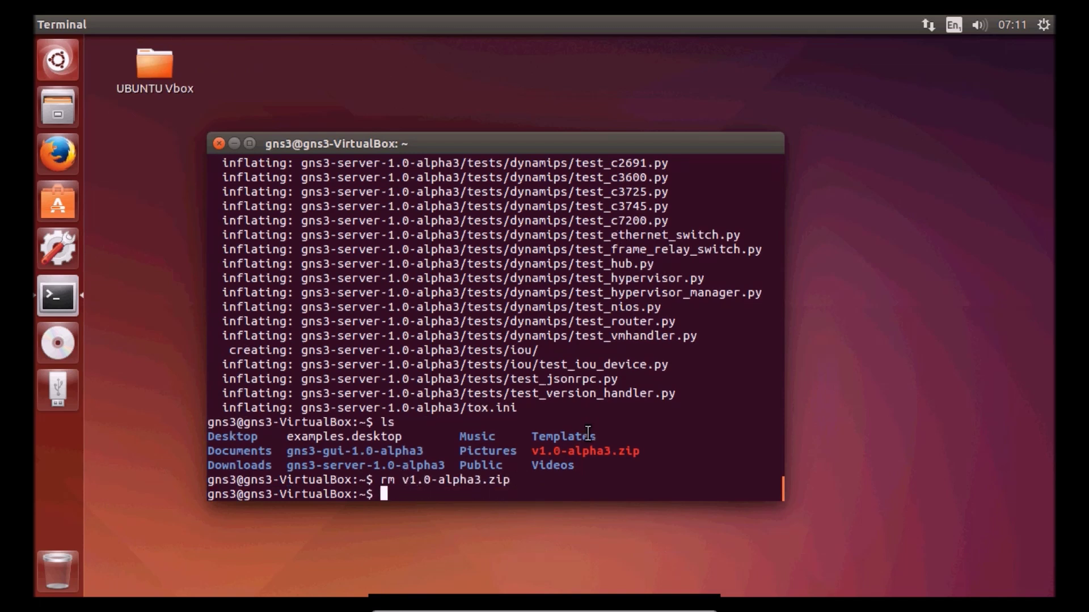
{"action": "key", "text": "Return"}
{"action": "key", "text": "Return"}
{"action": "key", "text": "Return"}
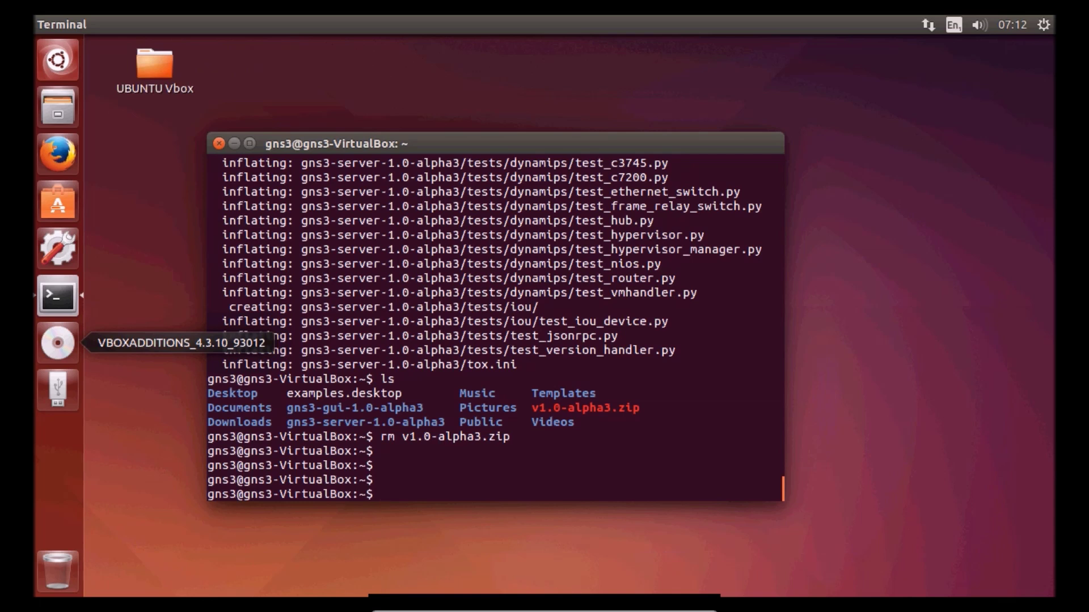
{"action": "right_click", "coordinate": [455, 473]}
{"action": "key", "text": "Escape"}
{"action": "type", "text": "wget"}
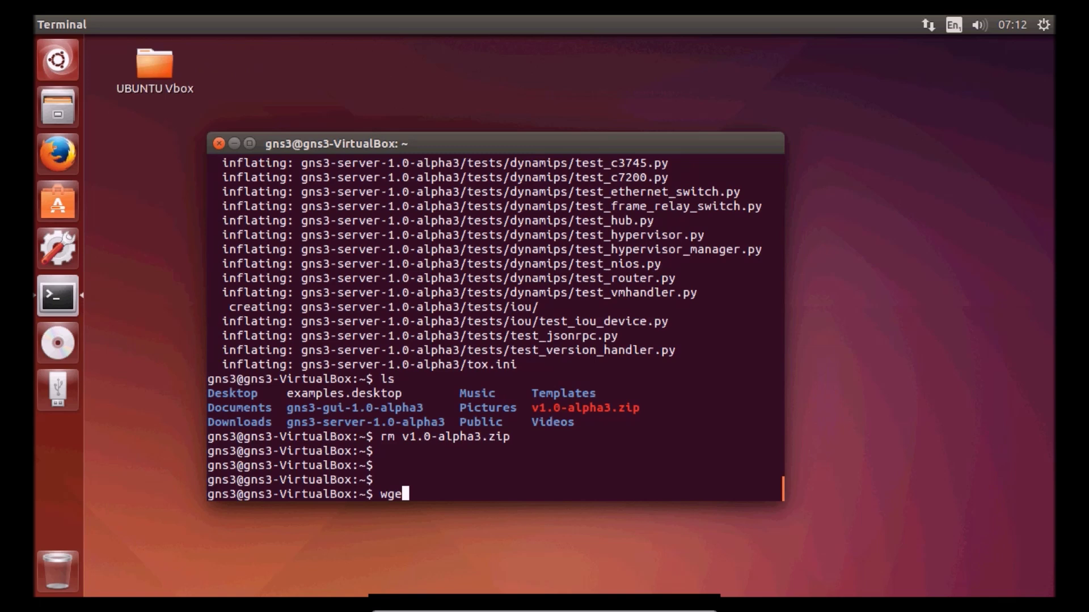
{"action": "right_click", "coordinate": [508, 476]}
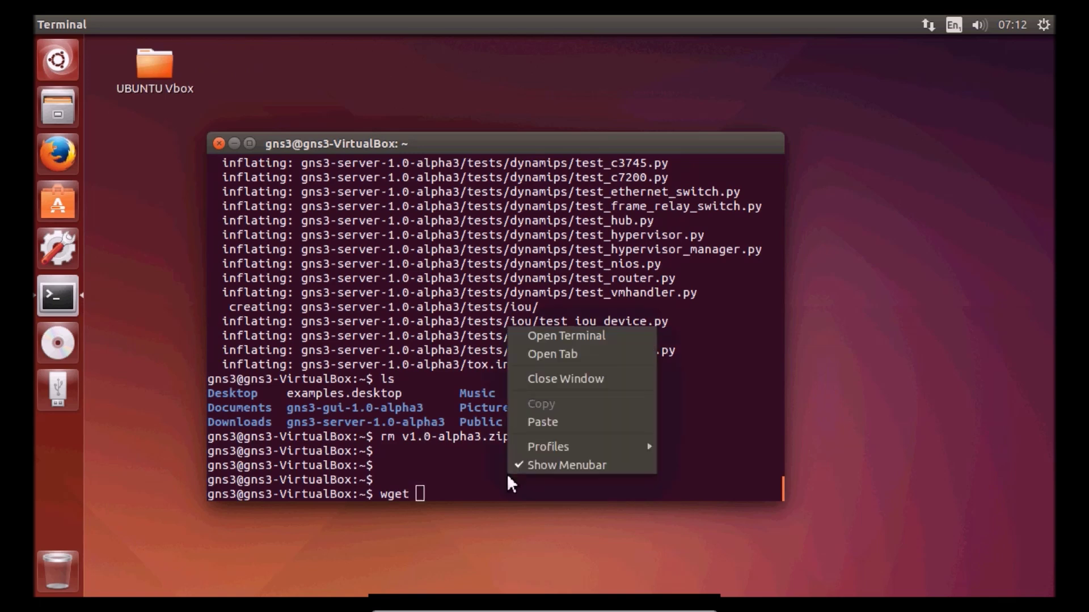
{"action": "left_click", "coordinate": [539, 422]}
{"action": "key", "text": "Return"}
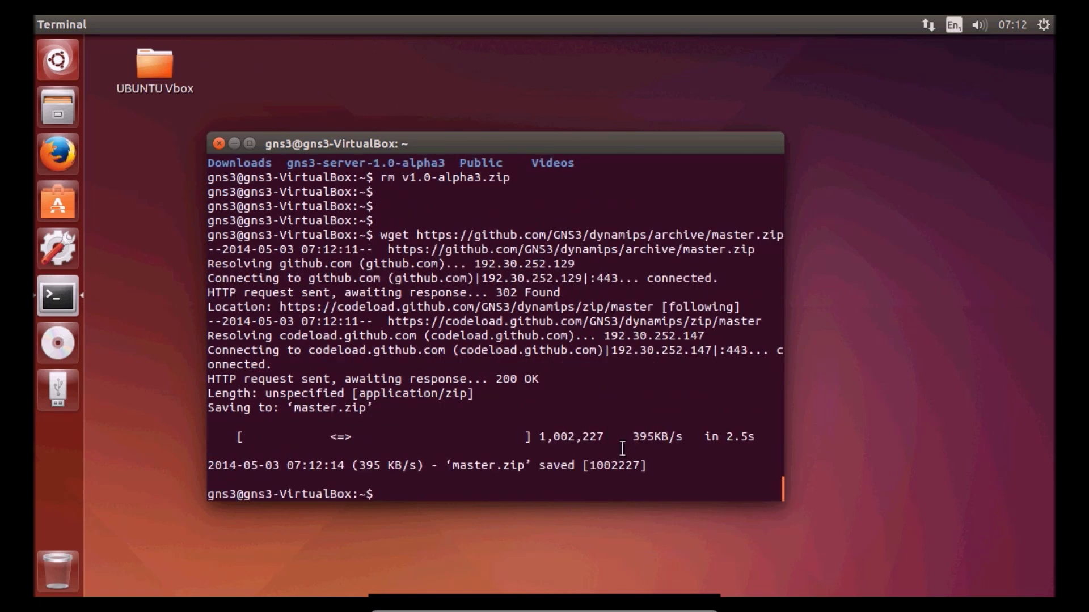
Step: Extract the Dynamips archive master.zip with unzip in the home folder
{"action": "type", "text": "unzip ma"}
{"action": "key", "text": "Tab"}
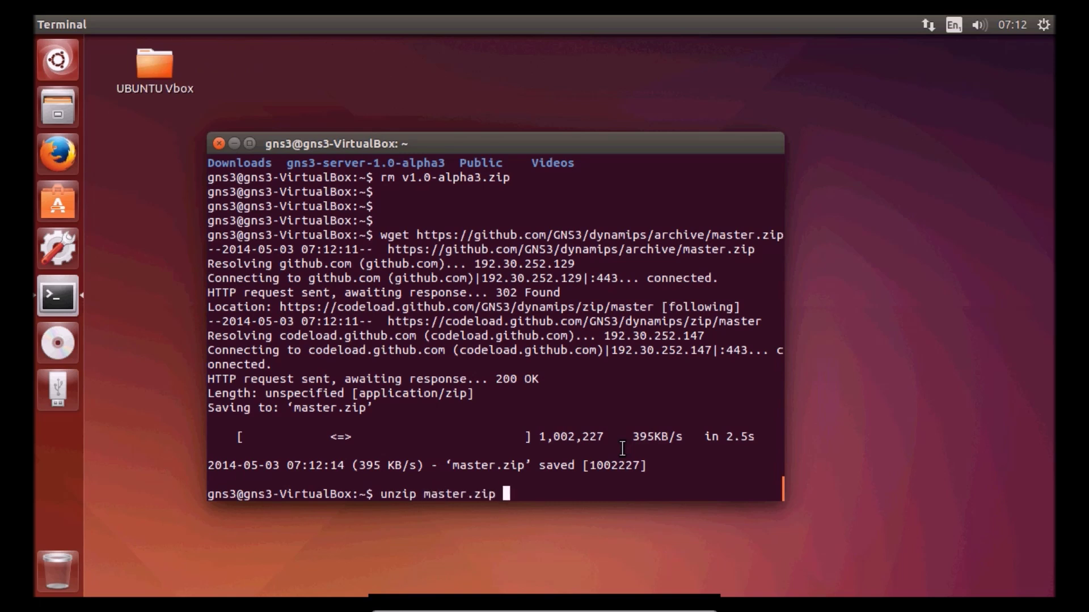
{"action": "key", "text": "Return"}
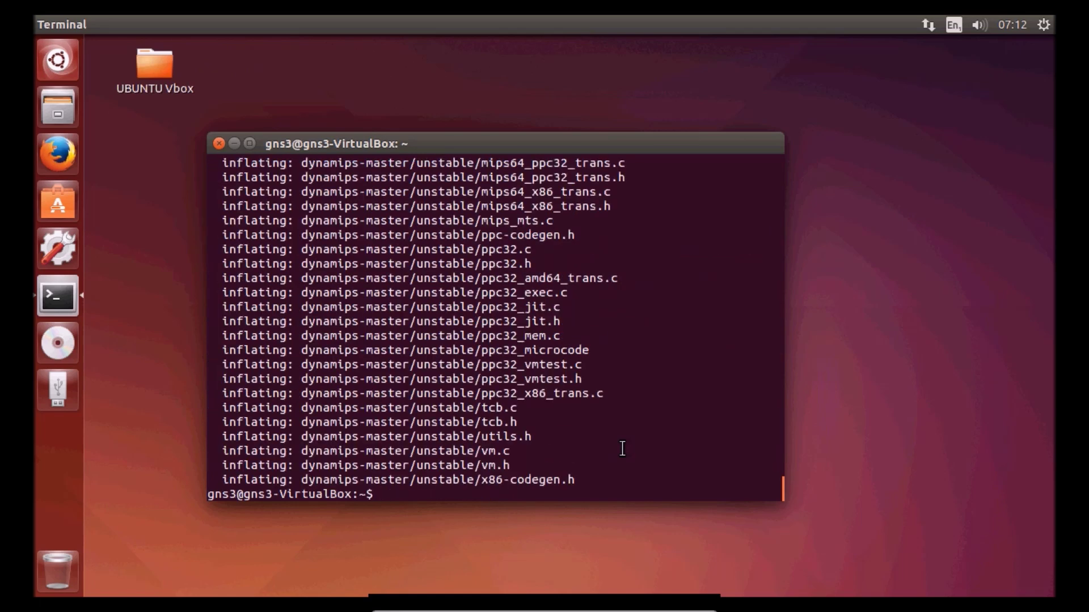
Step: Delete master.zip with rm, listing the home folder before and after the removal
{"action": "type", "text": "ls"}
{"action": "key", "text": "Return"}
{"action": "type", "text": "rm ma"}
{"action": "key", "text": "Tab"}
{"action": "key", "text": "Return"}
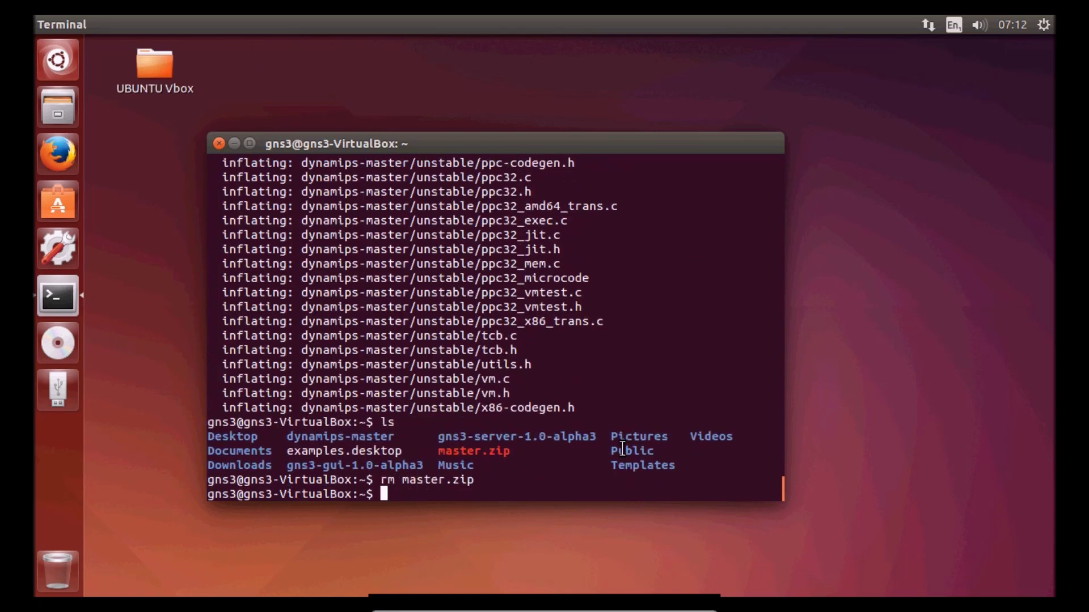
{"action": "type", "text": "ls"}
{"action": "key", "text": "Return"}
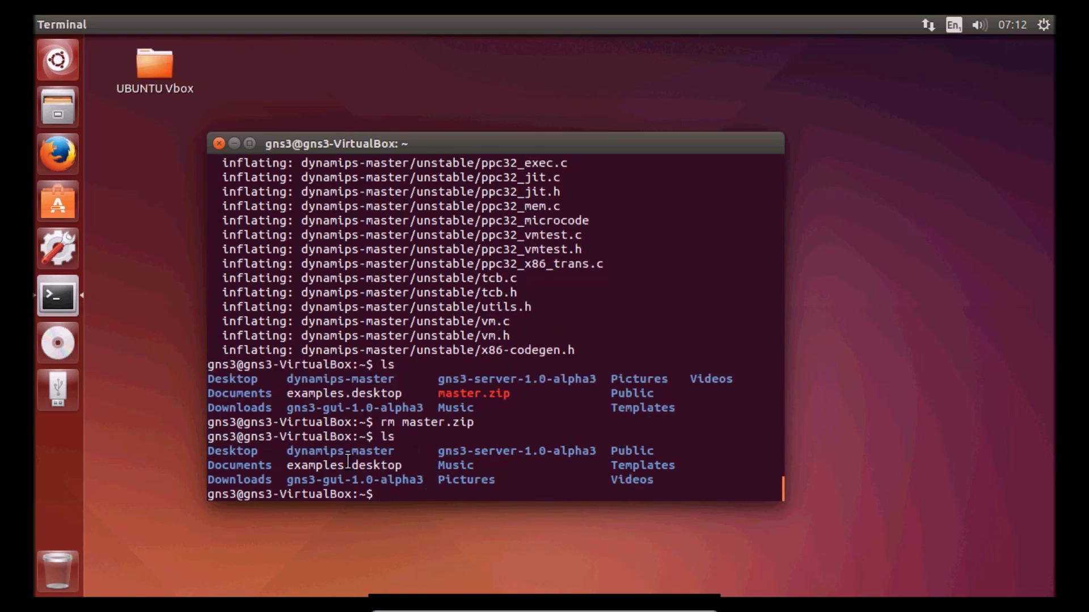
Step: Examine the extracted Dynamips, GUI and server folder names in the listing by highlighting them
{"action": "left_click_drag", "start_coordinate": [287, 451], "coordinate": [408, 451]}
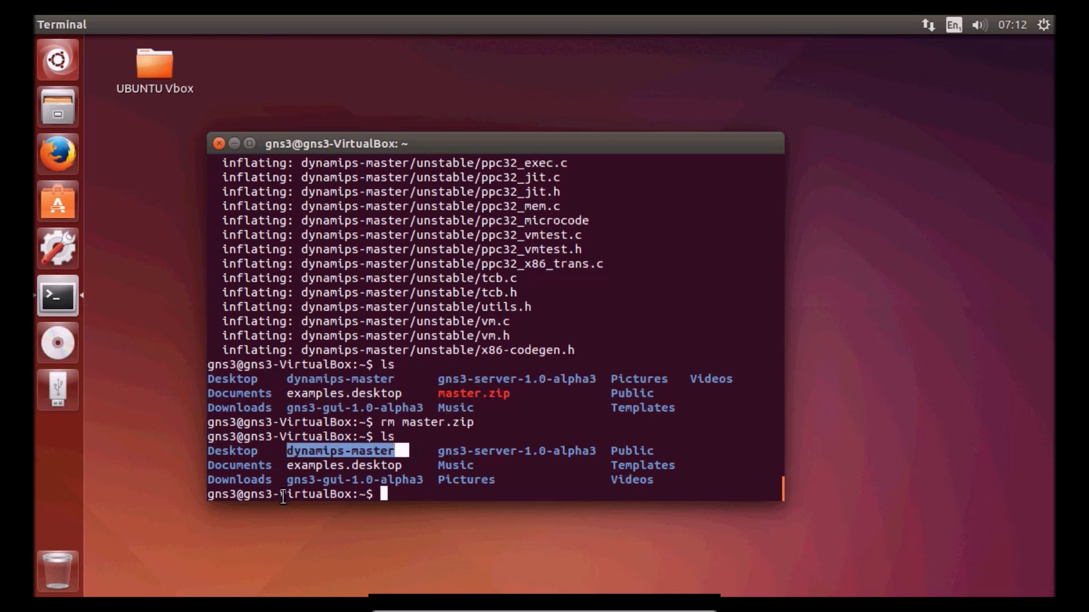
{"action": "left_click_drag", "start_coordinate": [288, 480], "coordinate": [597, 452]}
{"action": "left_click", "coordinate": [397, 496]}
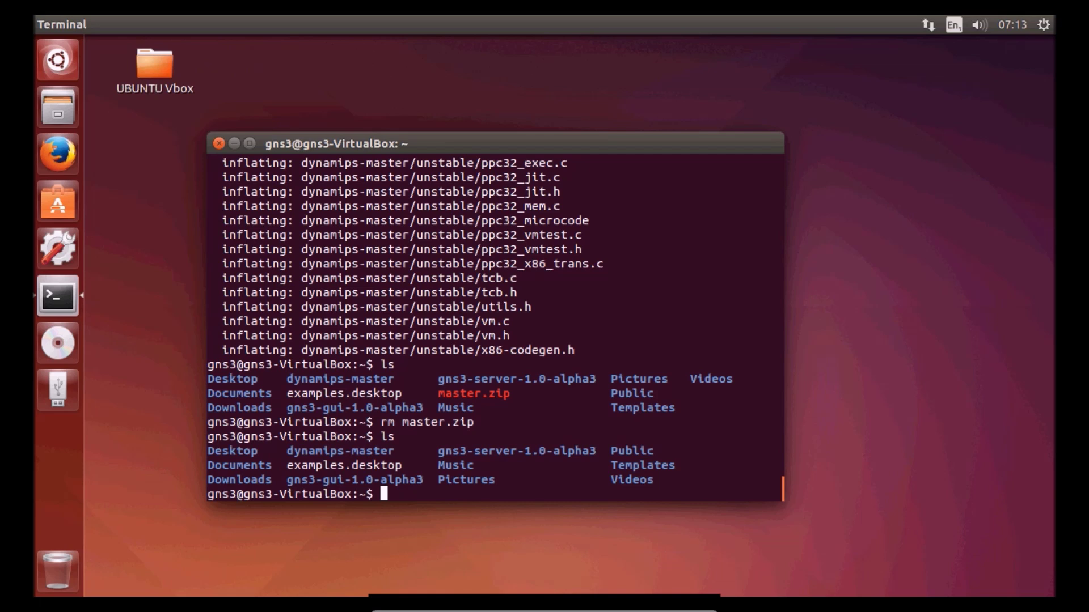
Step: Paste the copied command at the home folder prompt and shift the terminal window slightly
{"action": "right_click", "coordinate": [425, 502]}
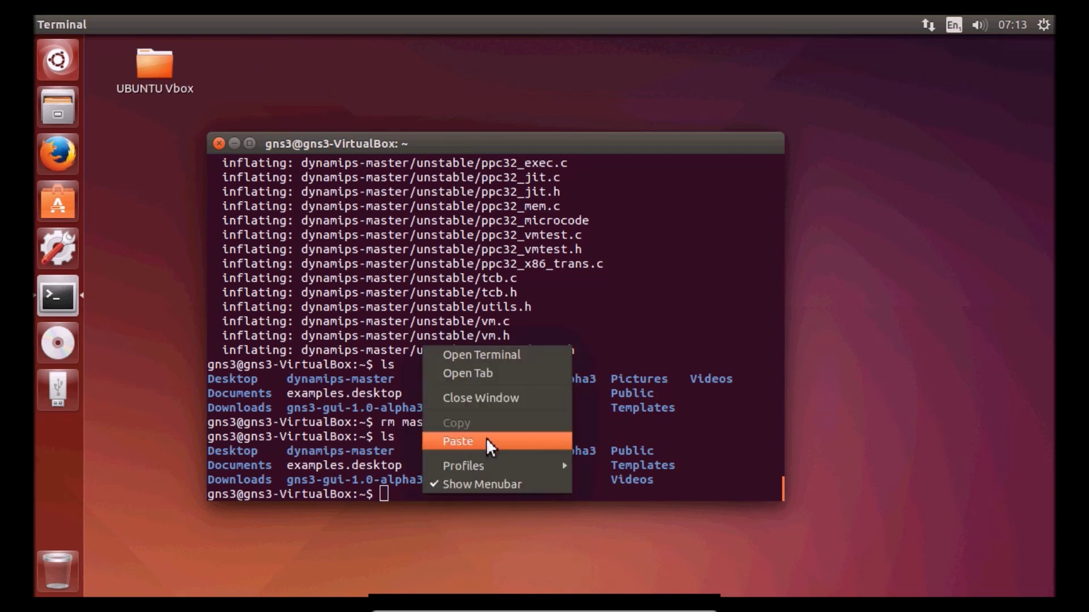
{"action": "left_click", "coordinate": [458, 441]}
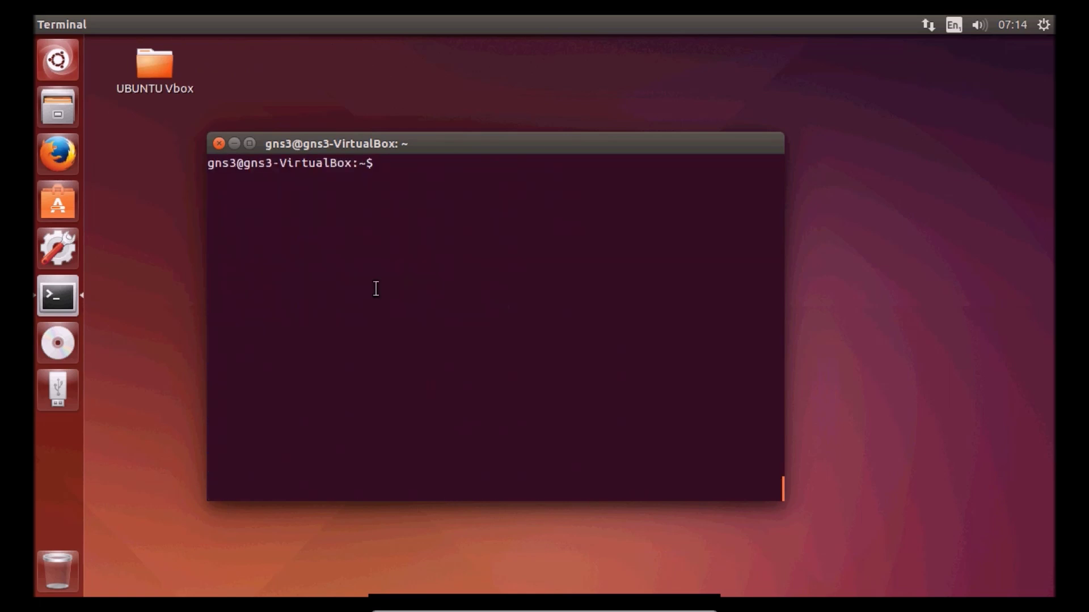
{"action": "mouse_move", "coordinate": [442, 144]}
{"action": "left_mouse_down"}
{"action": "mouse_move", "coordinate": [428, 199]}
{"action": "mouse_move", "coordinate": [459, 148]}
{"action": "mouse_move", "coordinate": [427, 133]}
{"action": "mouse_move", "coordinate": [444, 127]}
{"action": "mouse_move", "coordinate": [456, 139]}
{"action": "left_mouse_up"}
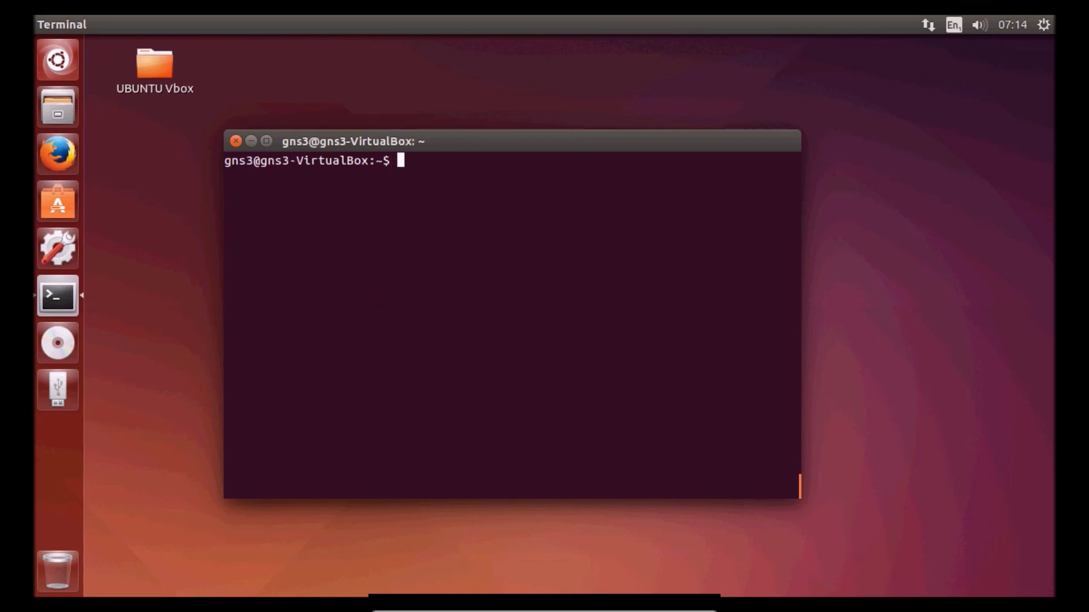
Step: List the home folder, change into dynamips-master and compile the source with make
{"action": "type", "text": "ls"}
{"action": "key", "text": "Return"}
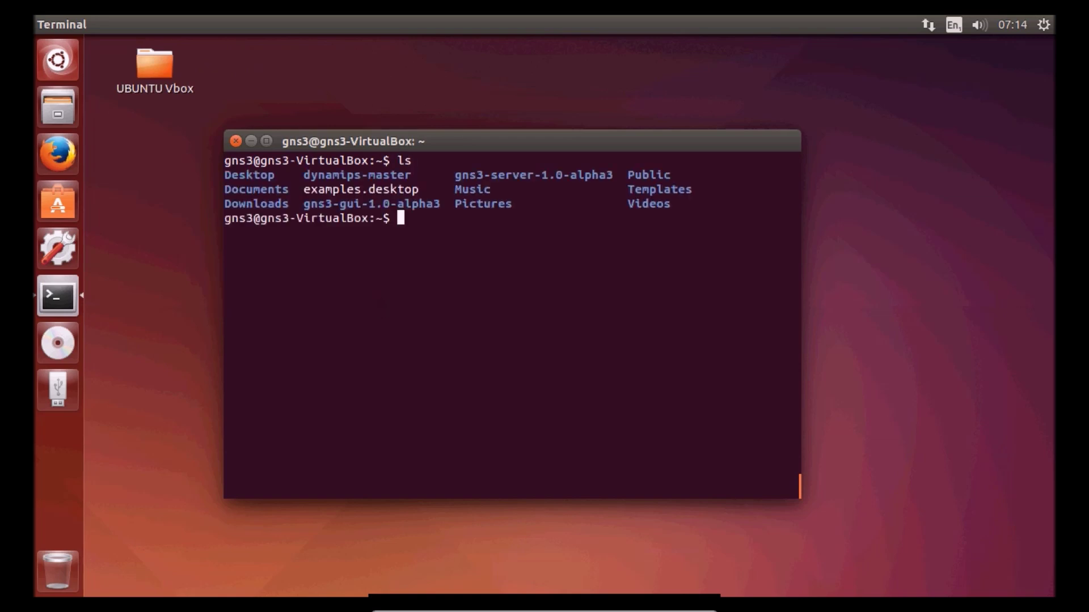
{"action": "type", "text": "cd d"}
{"action": "key", "text": "Tab"}
{"action": "key", "text": "Return"}
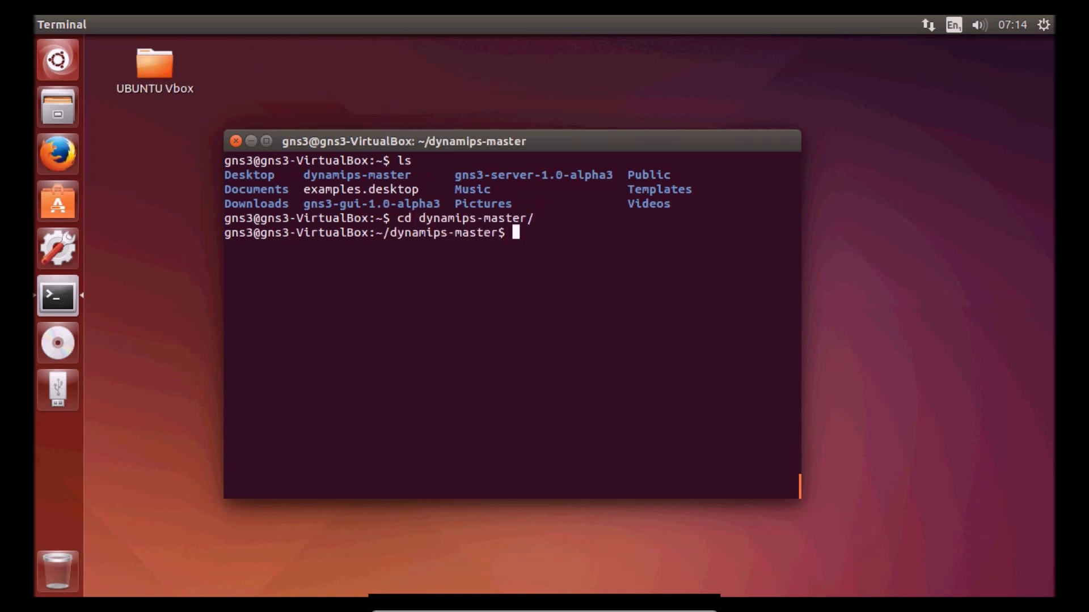
{"action": "type", "text": "make"}
{"action": "key", "text": "Return"}
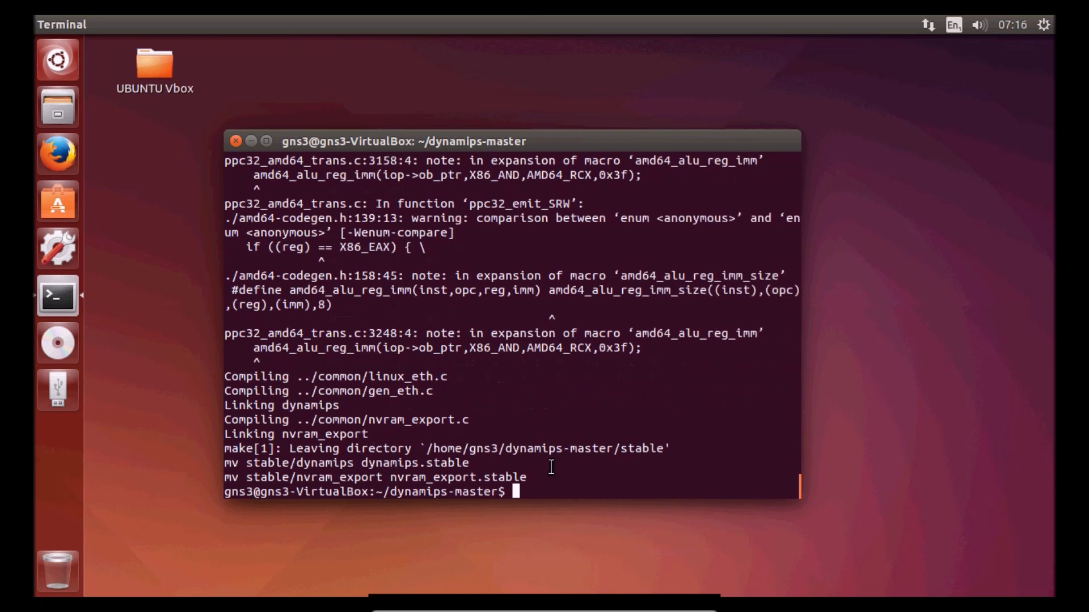
Step: Install the compiled Dynamips with sudo make install, entering the account password for sudo
{"action": "right_click", "coordinate": [573, 492]}
{"action": "left_click", "coordinate": [627, 437]}
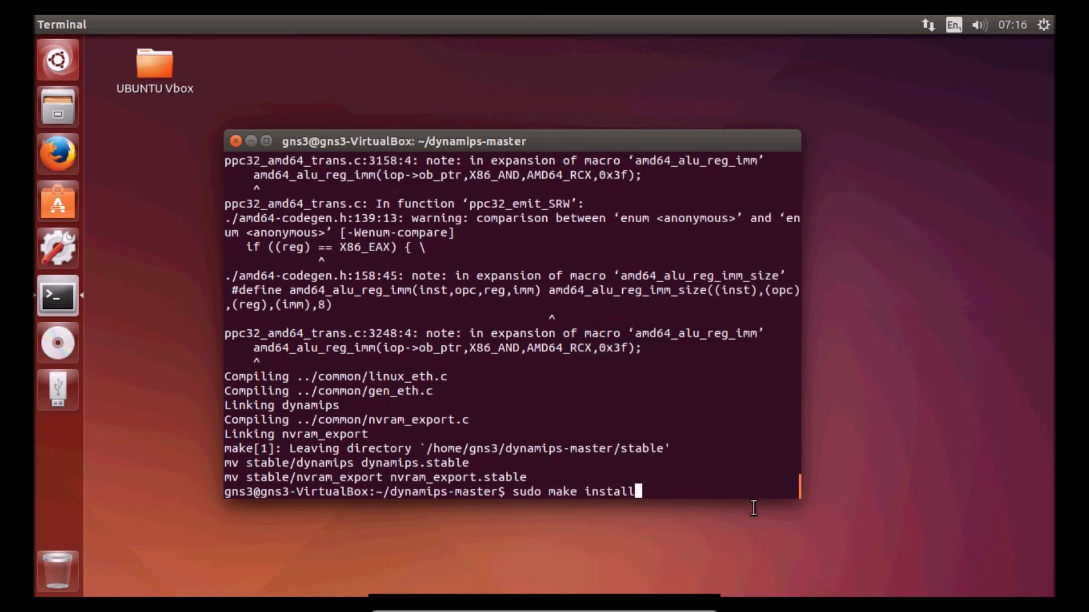
{"action": "key", "text": "Return"}
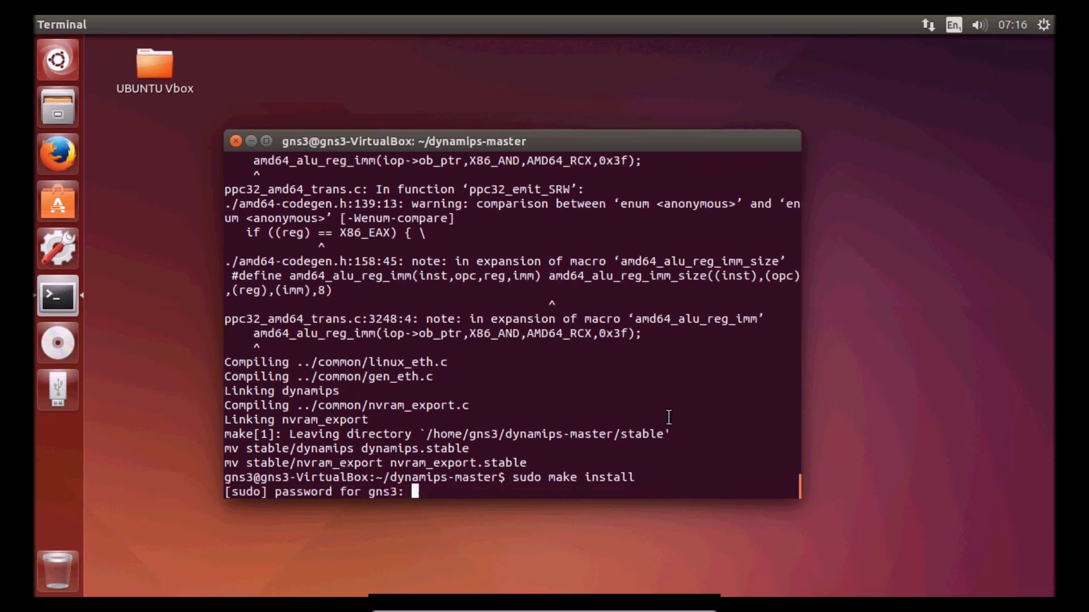
{"action": "key", "text": "Return"}
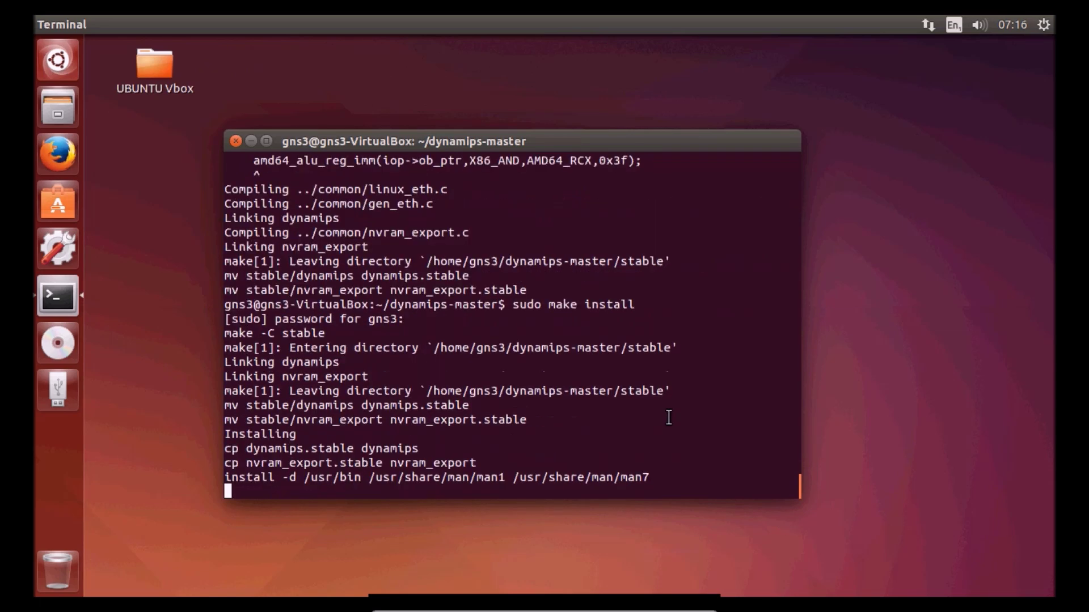
Step: Start Dynamips in hypervisor mode on port 7200 with dynamips -H 7200
{"action": "right_click", "coordinate": [594, 500]}
{"action": "left_click", "coordinate": [613, 437]}
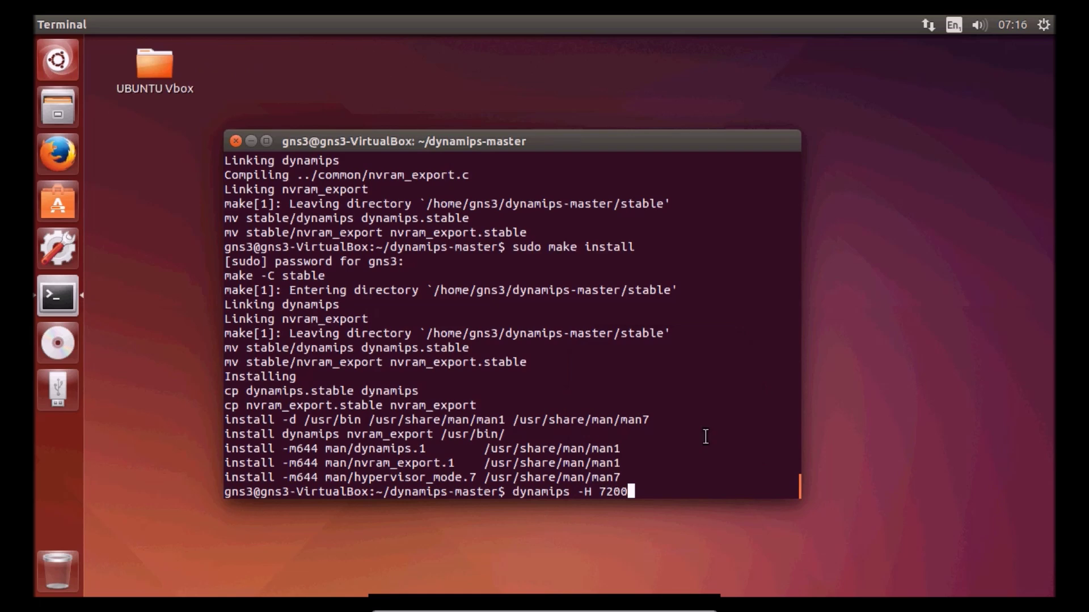
{"action": "key", "text": "Return"}
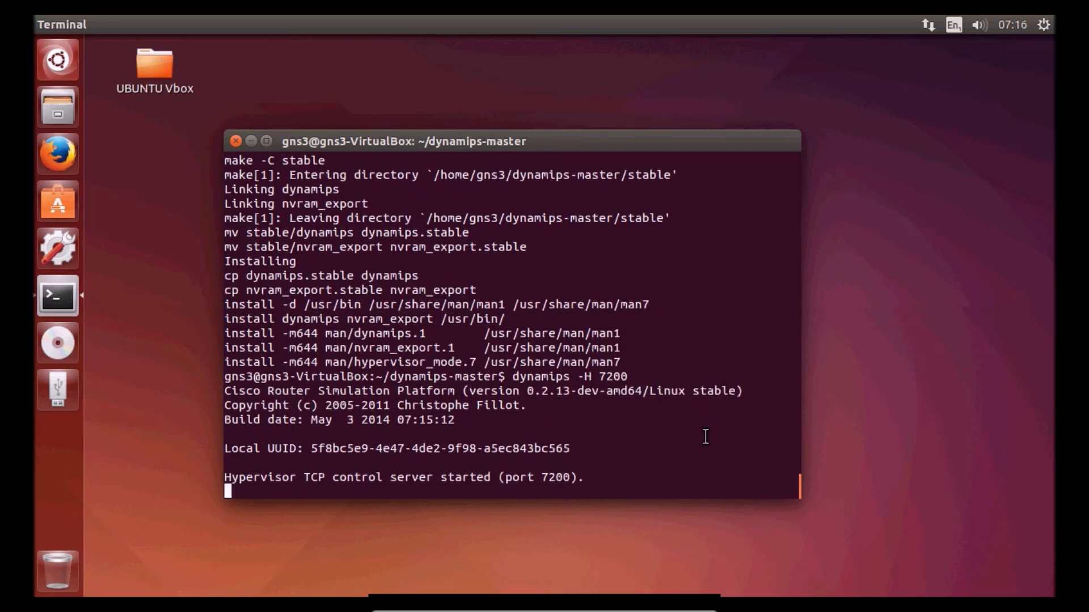
Step: Stop the running Dynamips hypervisor and install pyzmq with sudo pip3 install pyzmq
{"action": "key", "text": "ctrl+c"}
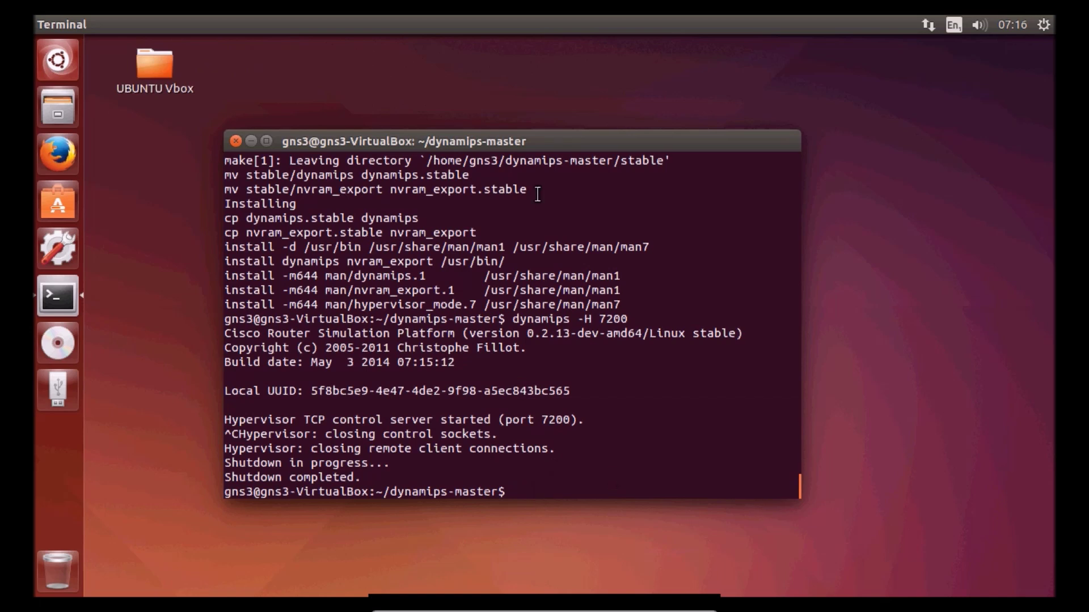
{"action": "left_click_drag", "start_coordinate": [528, 146], "coordinate": [506, 140]}
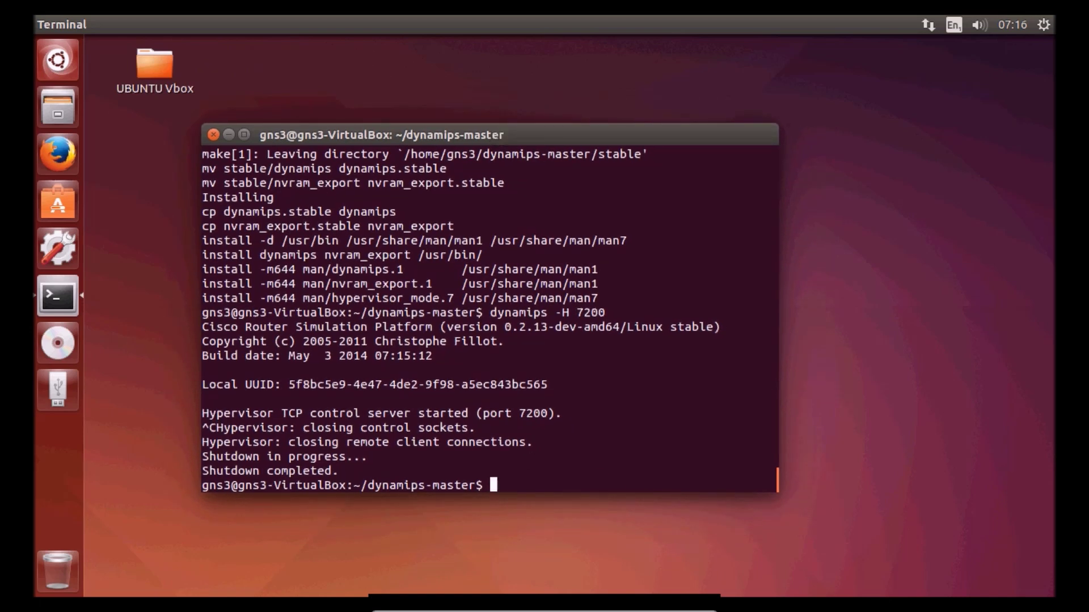
{"action": "right_click", "coordinate": [565, 488]}
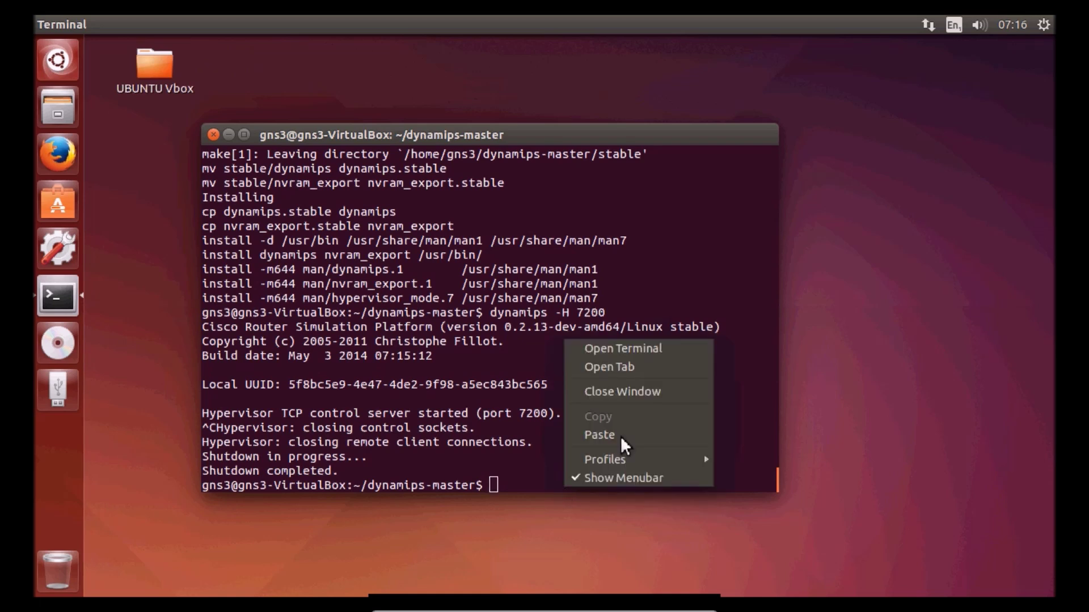
{"action": "left_click", "coordinate": [629, 435]}
{"action": "key", "text": "Return"}
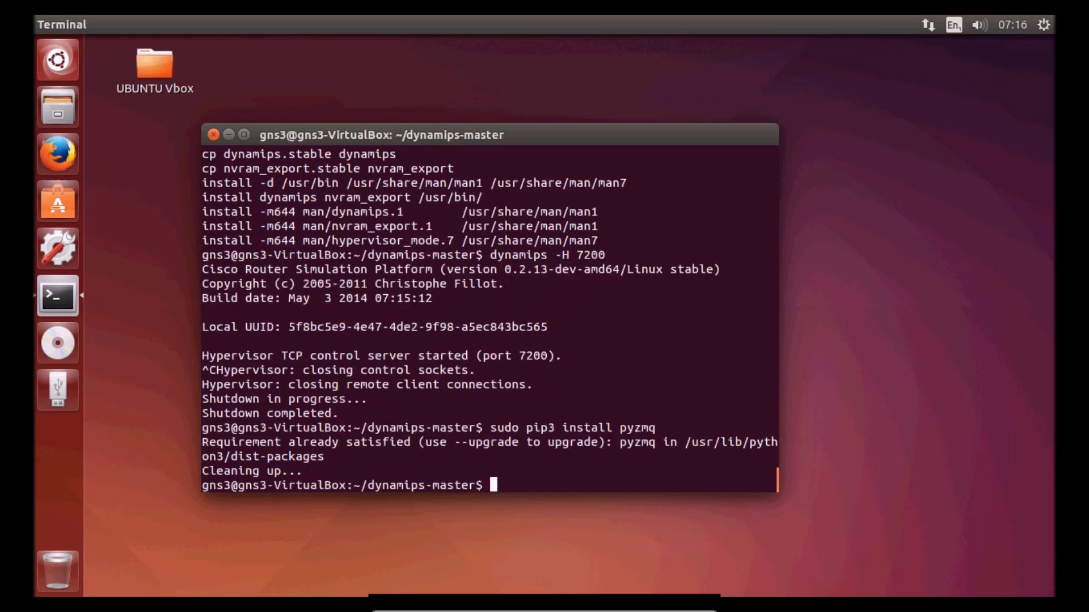
Step: Install the tornado and netifaces-py3 Python packages with sudo pip3 install
{"action": "right_click", "coordinate": [501, 485]}
{"action": "left_click", "coordinate": [536, 435]}
{"action": "key", "text": "Return"}
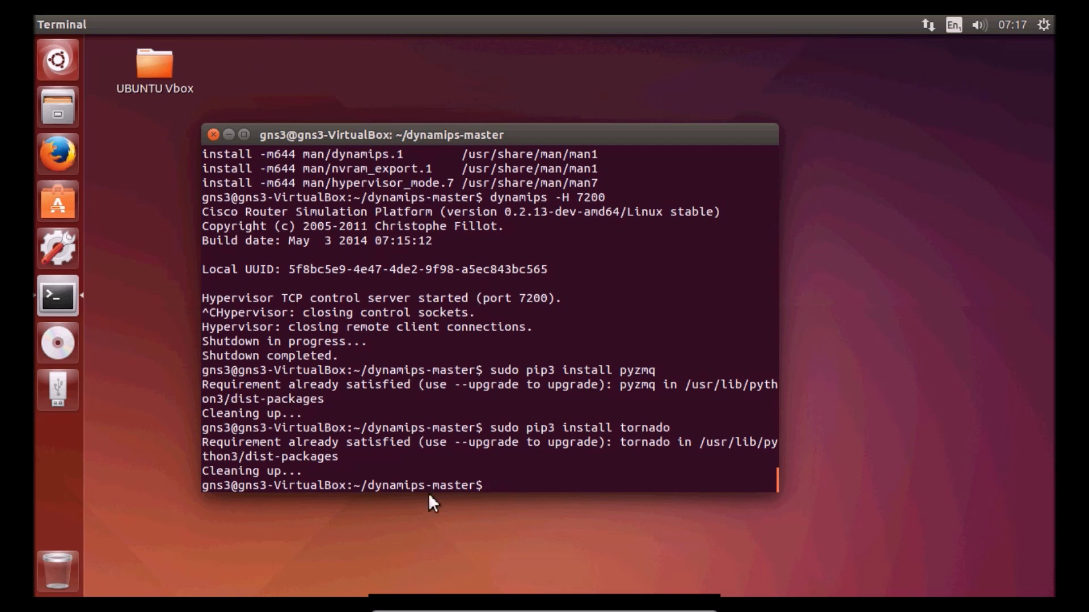
{"action": "right_click", "coordinate": [538, 483]}
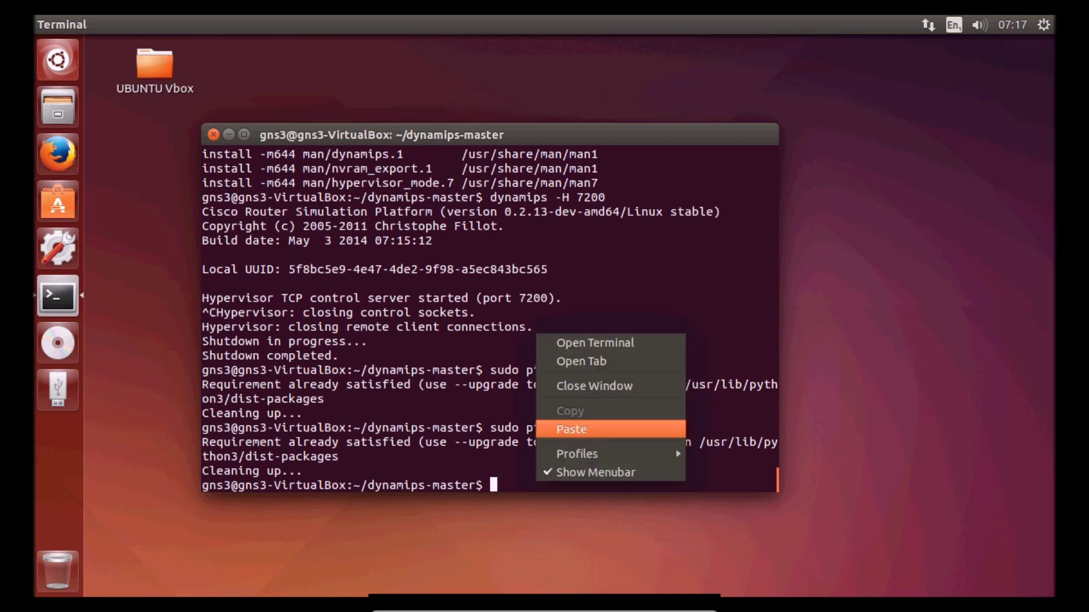
{"action": "left_click", "coordinate": [573, 429]}
{"action": "key", "text": "Return"}
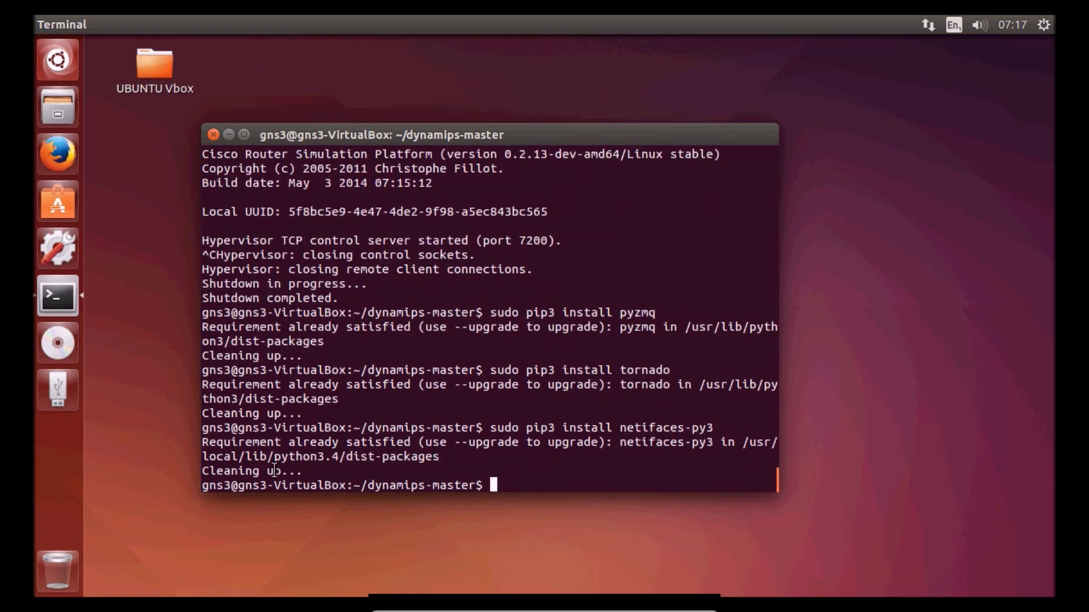
{"action": "key", "text": "Return"}
{"action": "key", "text": "Return"}
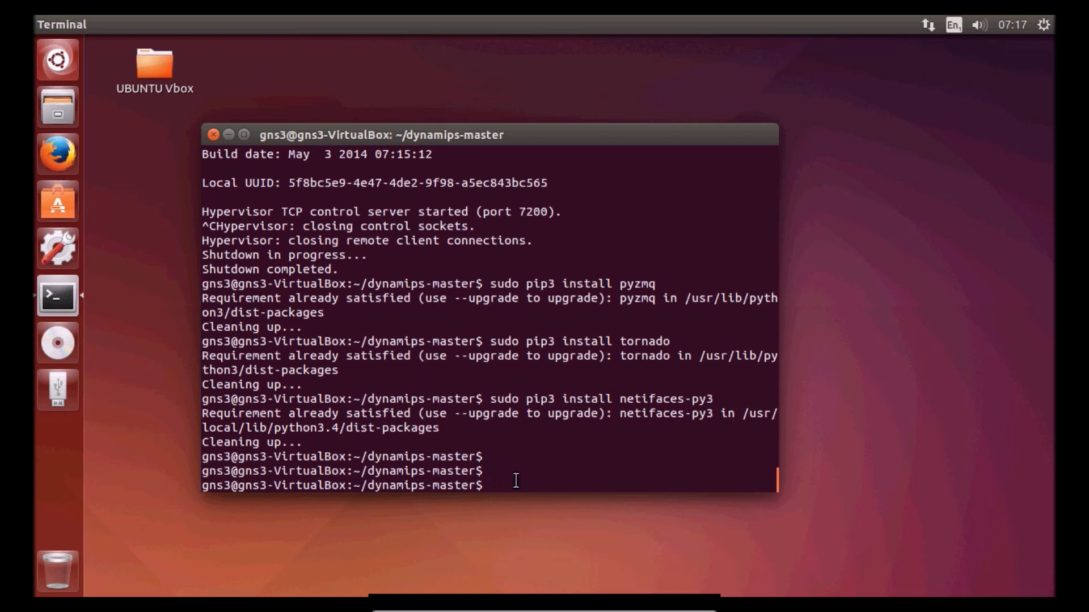
Step: Return to the home folder, list its contents and change into gns3-gui-1.0-alpha3
{"action": "type", "text": "cd .."}
{"action": "key", "text": "Return"}
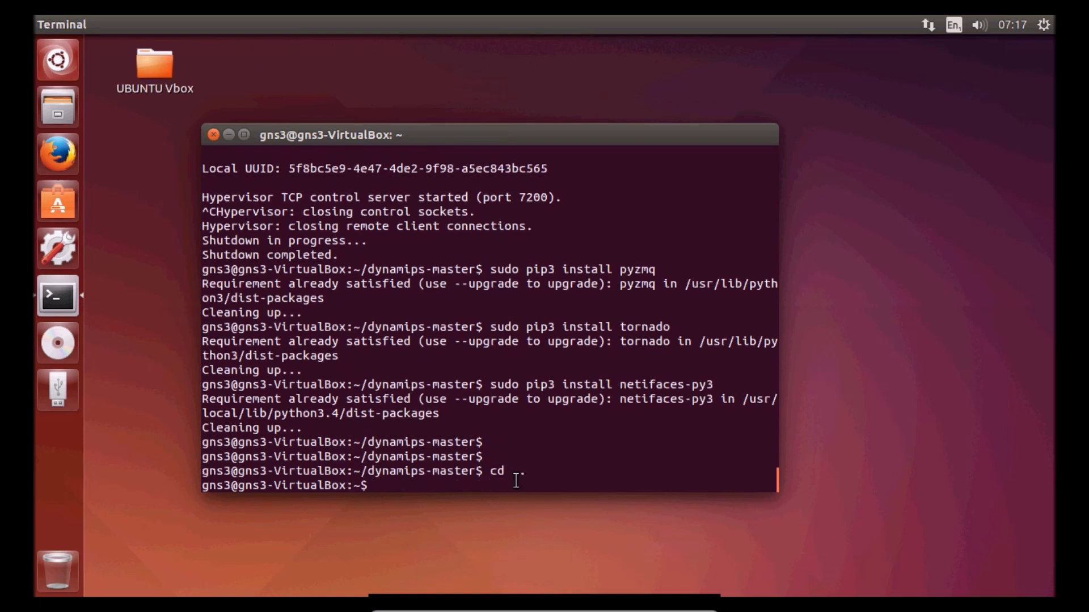
{"action": "type", "text": "dir"}
{"action": "key", "text": "Return"}
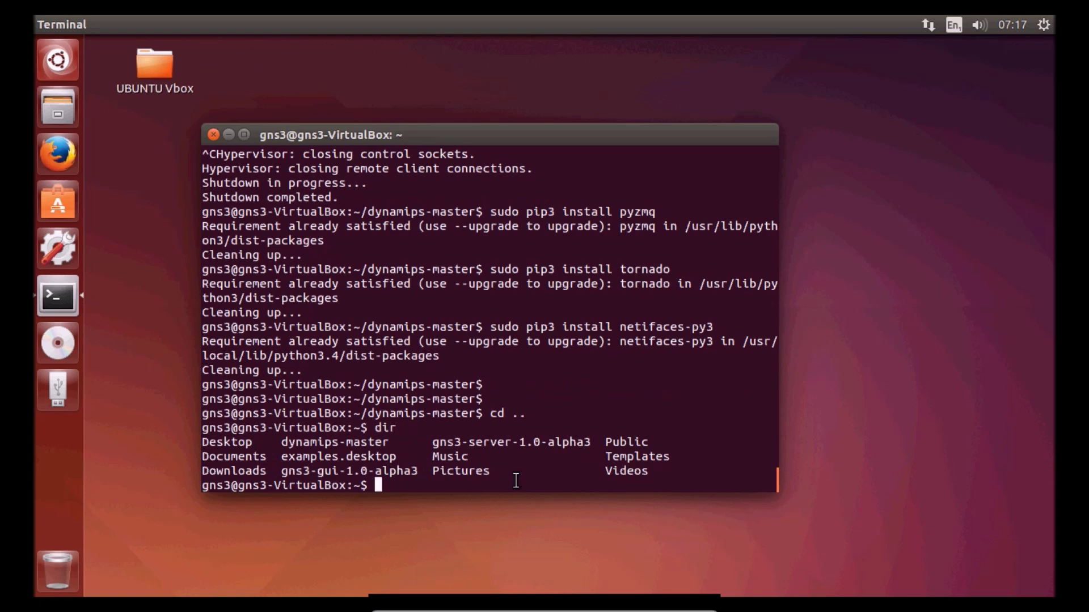
{"action": "type", "text": "v"}
{"action": "key", "text": "BackSpace"}
{"action": "type", "text": "cd gns3-g"}
{"action": "key", "text": "Tab"}
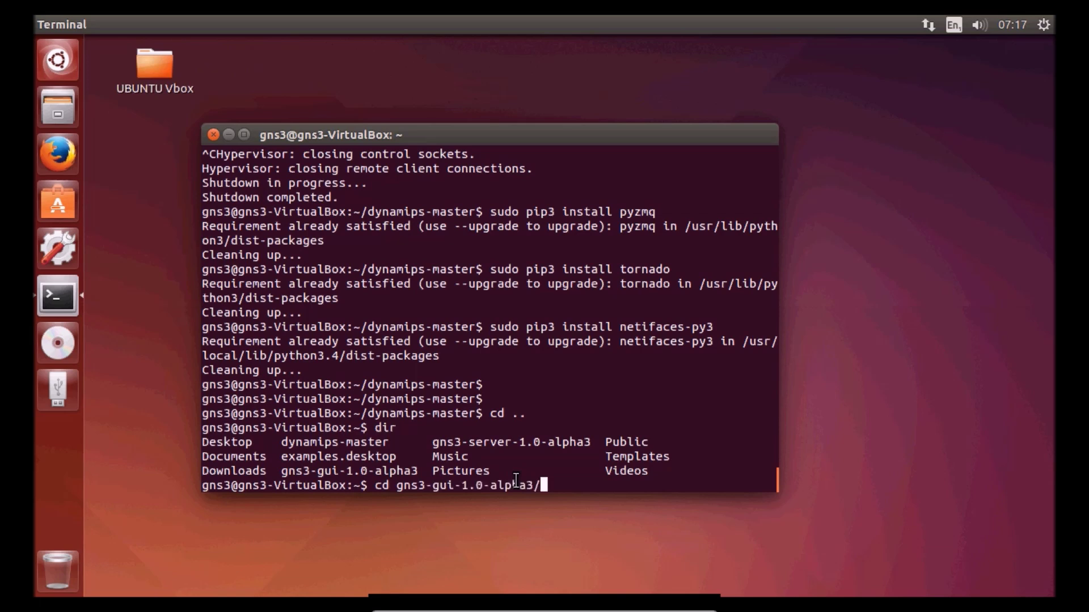
{"action": "key", "text": "Return"}
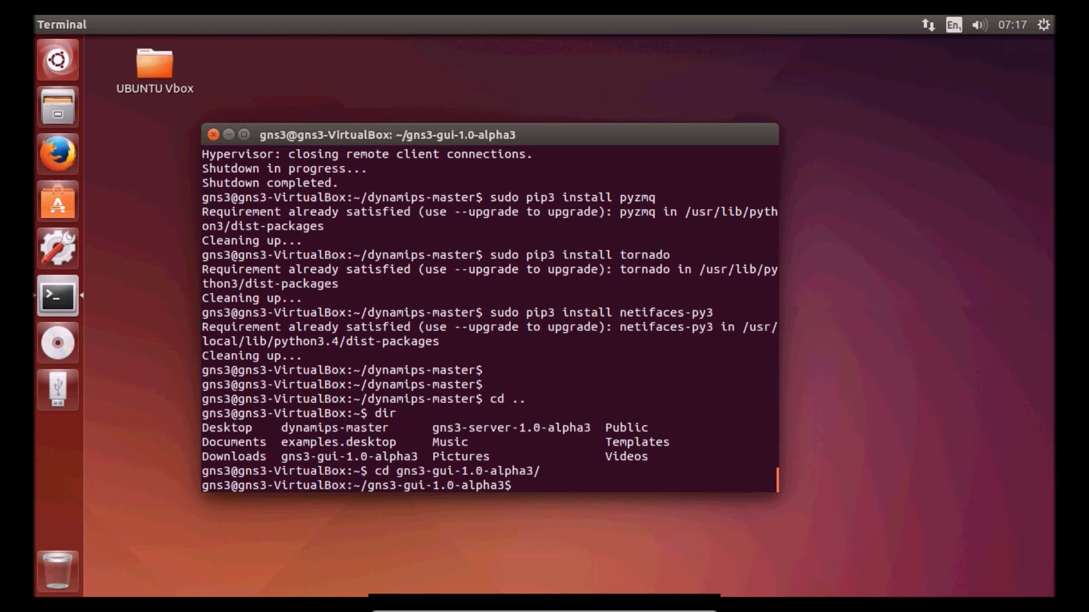
Step: Install the GNS3 GUI by pasting and running sudo python3 setup.py install
{"action": "right_click", "coordinate": [566, 483]}
{"action": "left_click", "coordinate": [623, 431]}
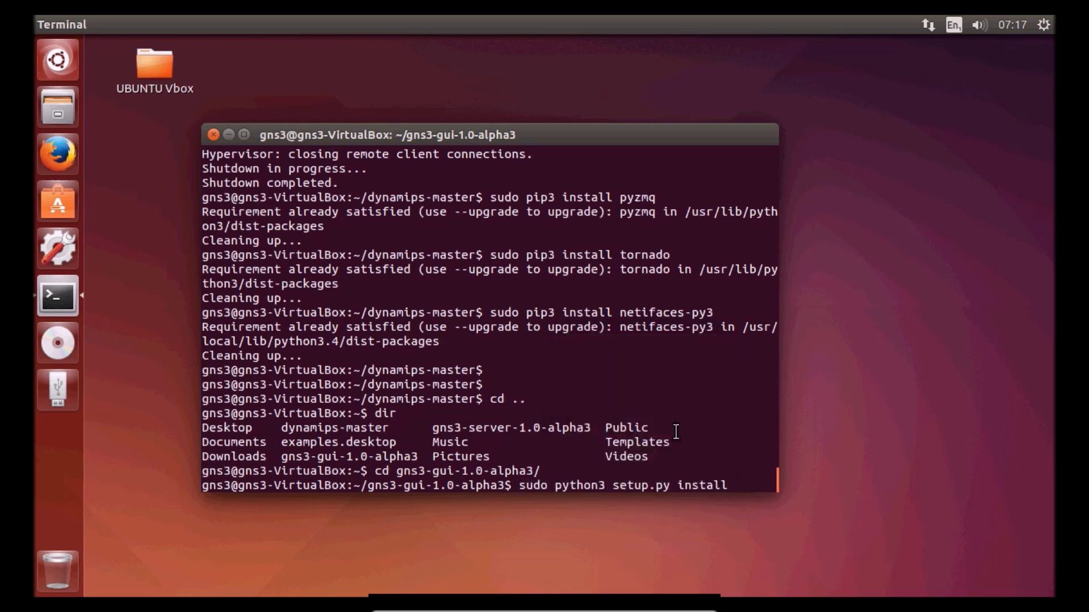
{"action": "key", "text": "Return"}
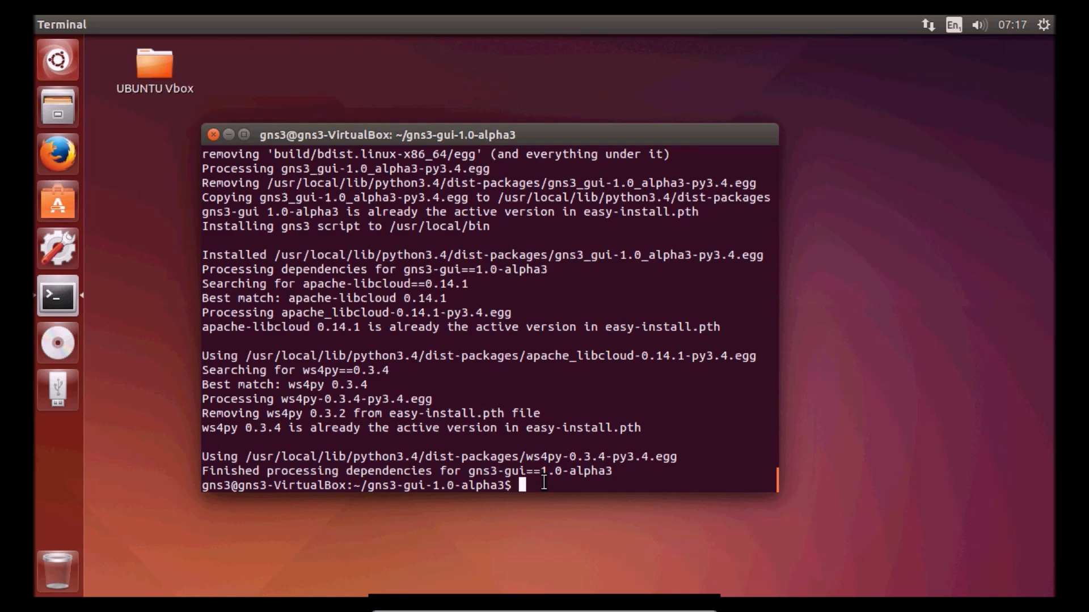
Step: Go back to the home folder, list it with ls and change into gns3-server-1.0-alpha3
{"action": "type", "text": "cd .."}
{"action": "key", "text": "Return"}
{"action": "type", "text": "ls"}
{"action": "key", "text": "Return"}
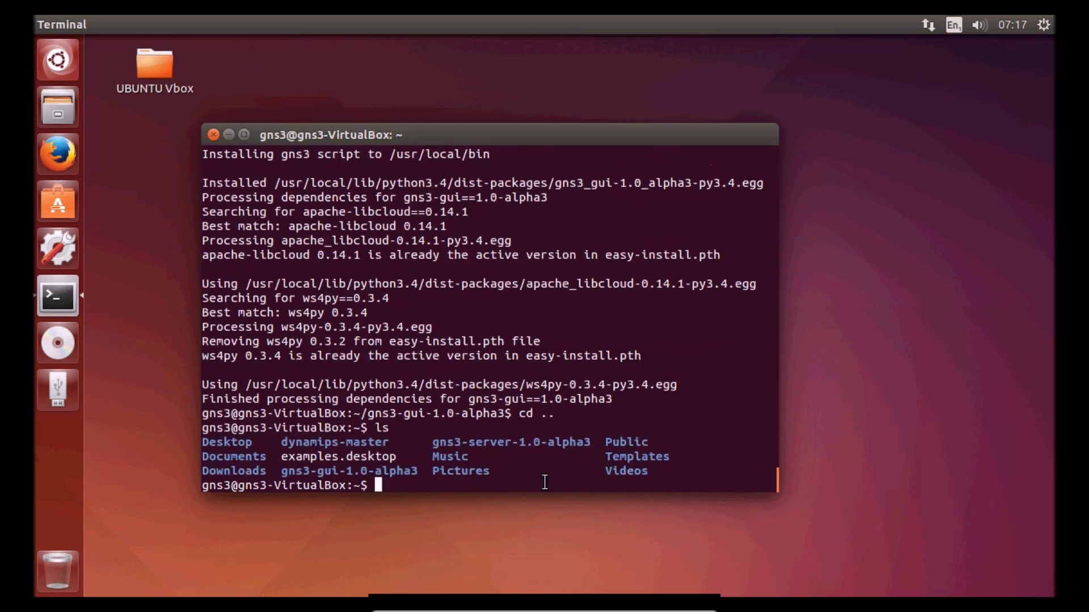
{"action": "type", "text": "c"}
{"action": "key", "text": "BackSpace"}
{"action": "type", "text": "cd g"}
{"action": "key", "text": "Tab"}
{"action": "type", "text": "s"}
{"action": "key", "text": "Tab"}
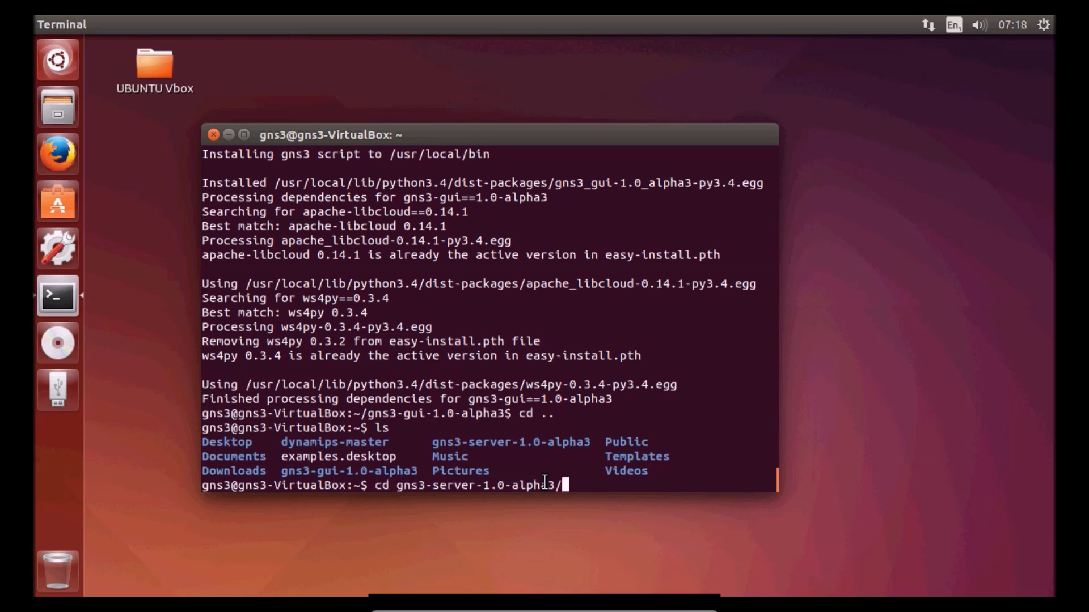
{"action": "key", "text": "Return"}
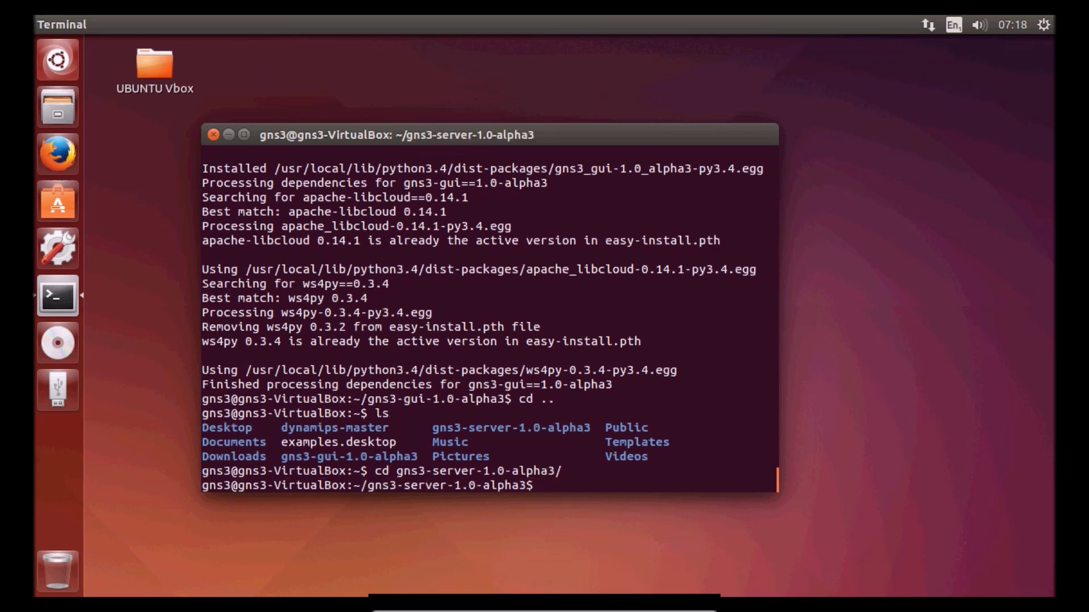
Step: Paste the copied setup command in the gns3-server-1.0-alpha3 folder and run it to install the GNS3 server
{"action": "right_click", "coordinate": [655, 482]}
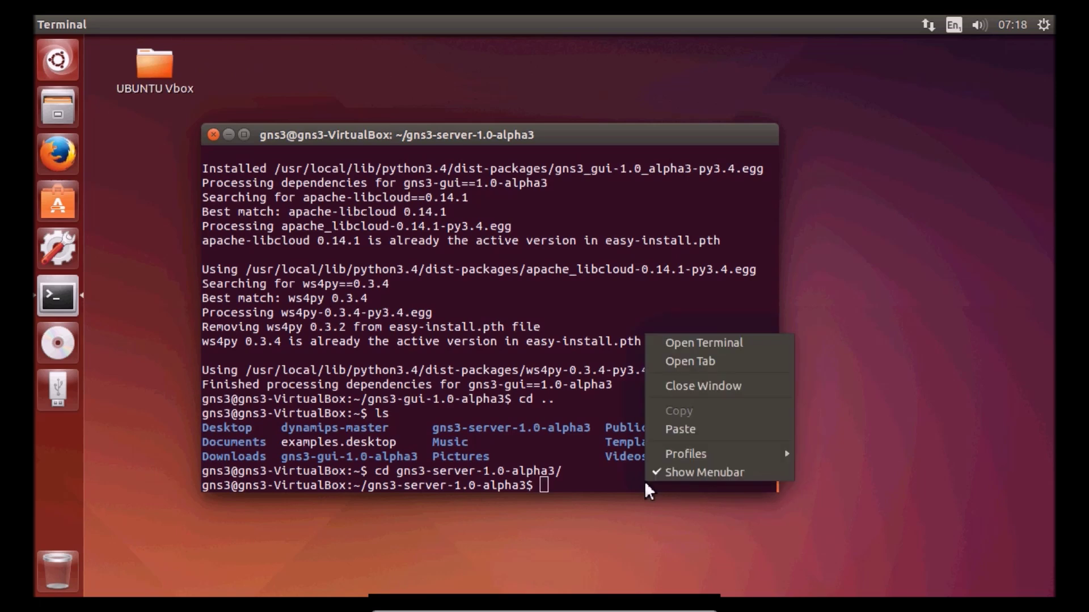
{"action": "left_click", "coordinate": [678, 434]}
{"action": "key", "text": "Return"}
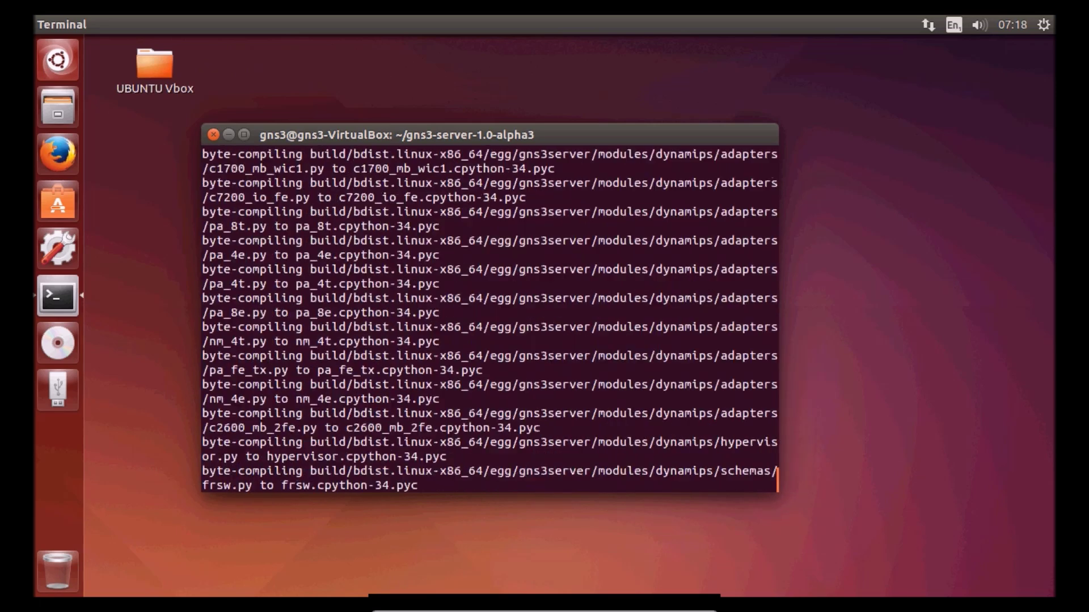
{"action": "key", "text": "Return"}
{"action": "key", "text": "Return"}
{"action": "key", "text": "Return"}
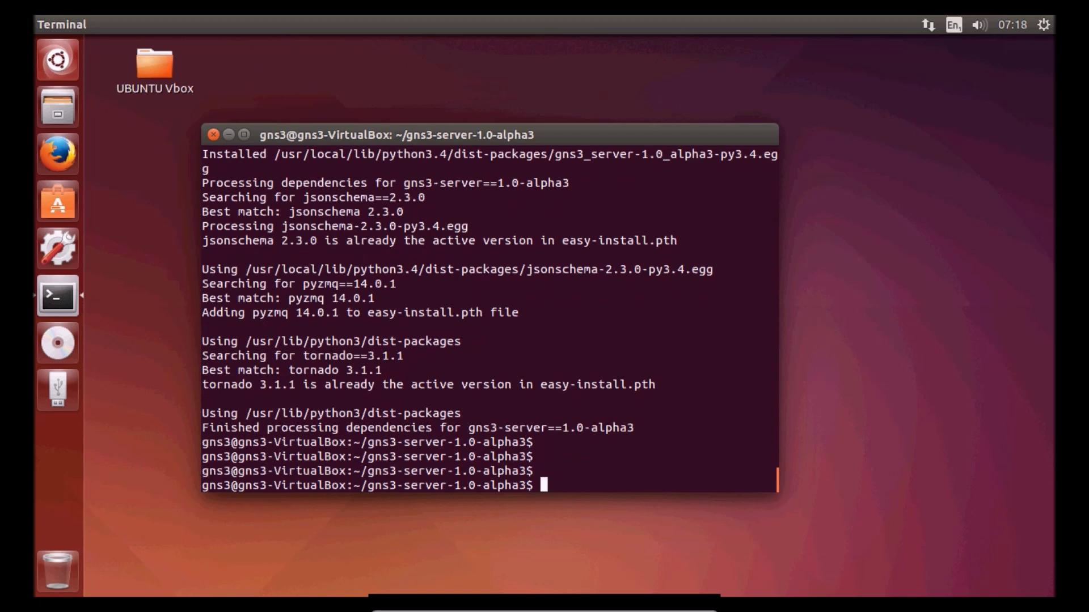
Step: Return to the home folder, launch GNS3 with sudo gns3 and dismiss its news window
{"action": "type", "text": "cd .."}
{"action": "key", "text": "Return"}
{"action": "key", "text": "Return"}
{"action": "key", "text": "Return"}
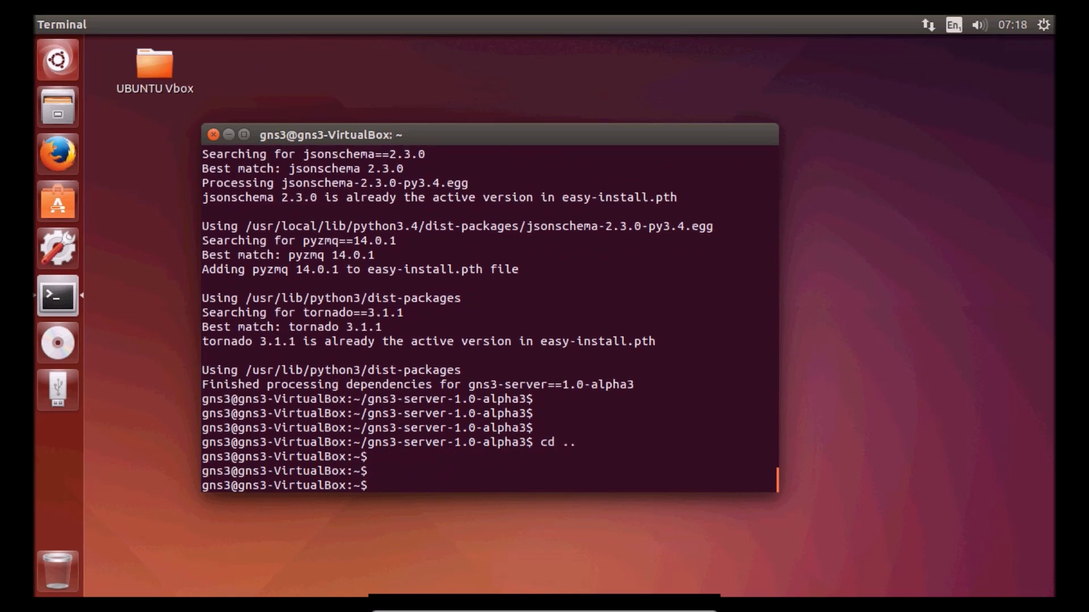
{"action": "type", "text": "sudo gns3"}
{"action": "key", "text": "Return"}
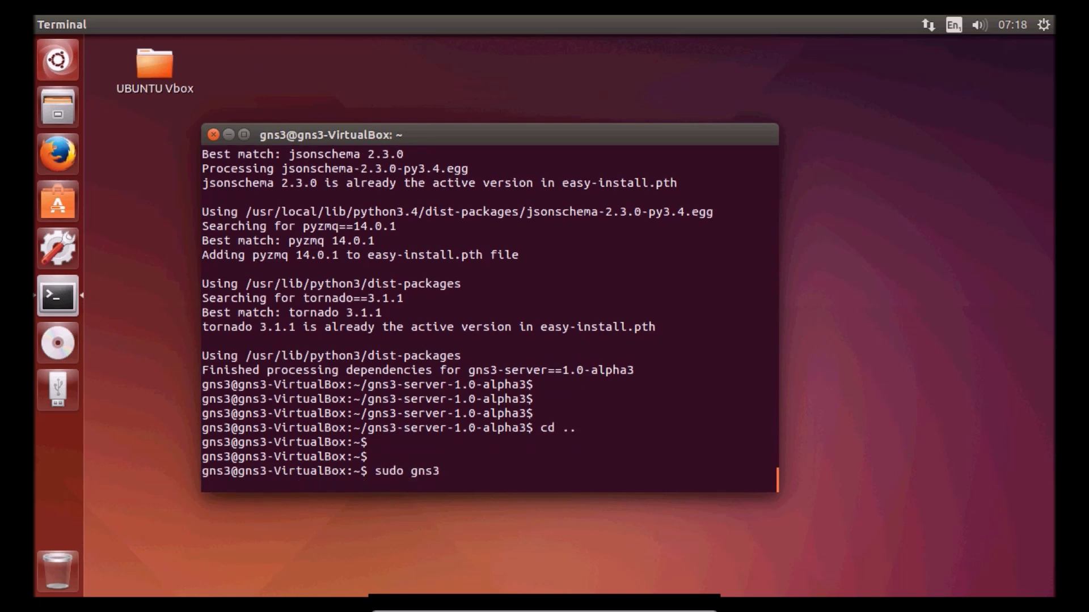
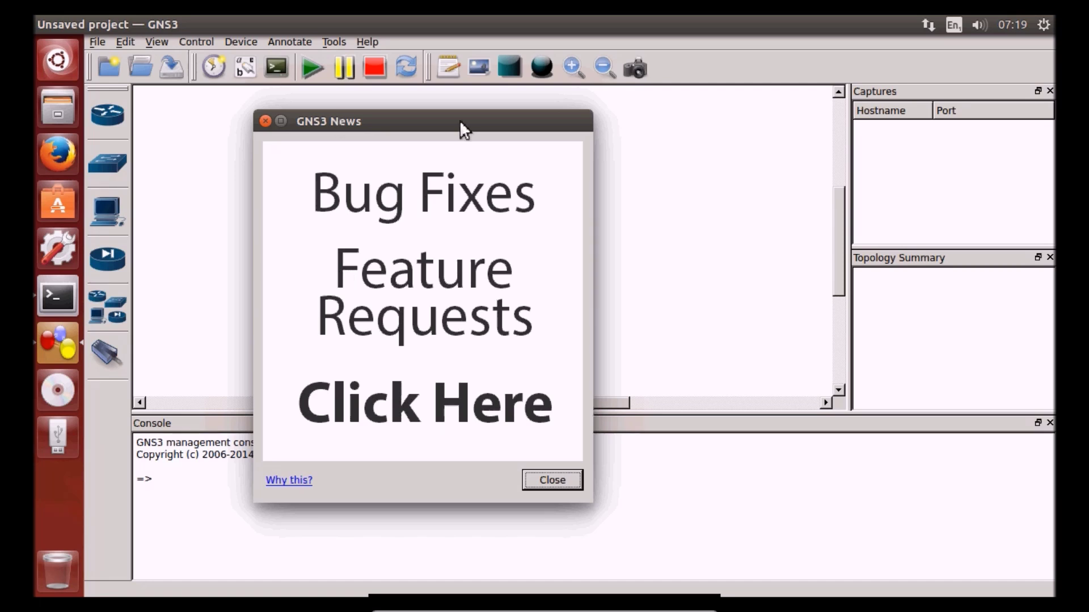
{"action": "left_click", "coordinate": [546, 484]}
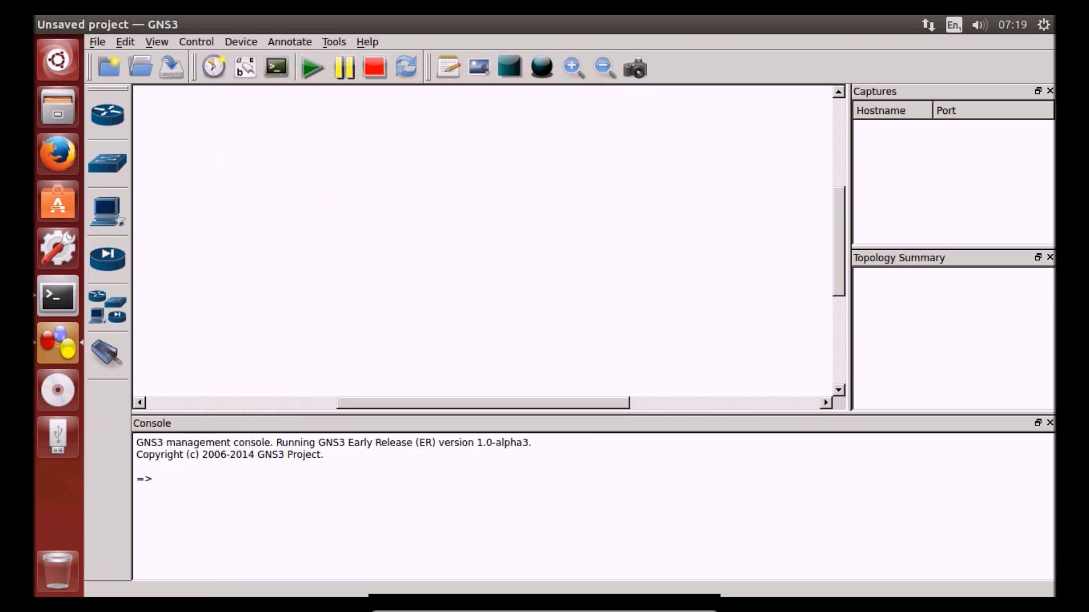
Step: Set the Dynamips path in the GNS3 preferences to /home/gns3/dynamips-master/dynamips and apply the change
{"action": "left_click", "coordinate": [122, 41]}
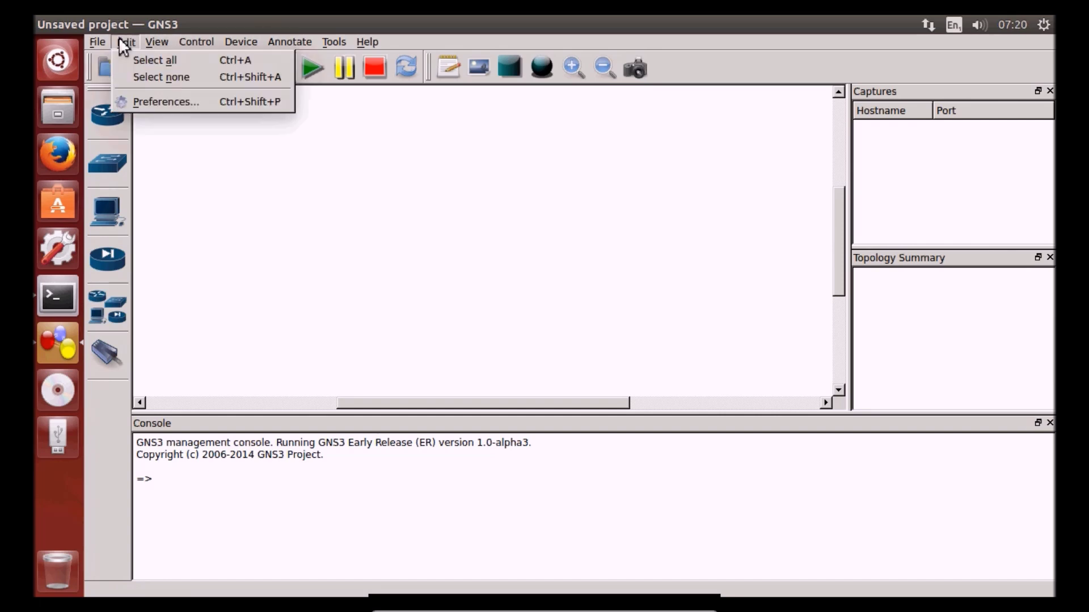
{"action": "left_click", "coordinate": [153, 101]}
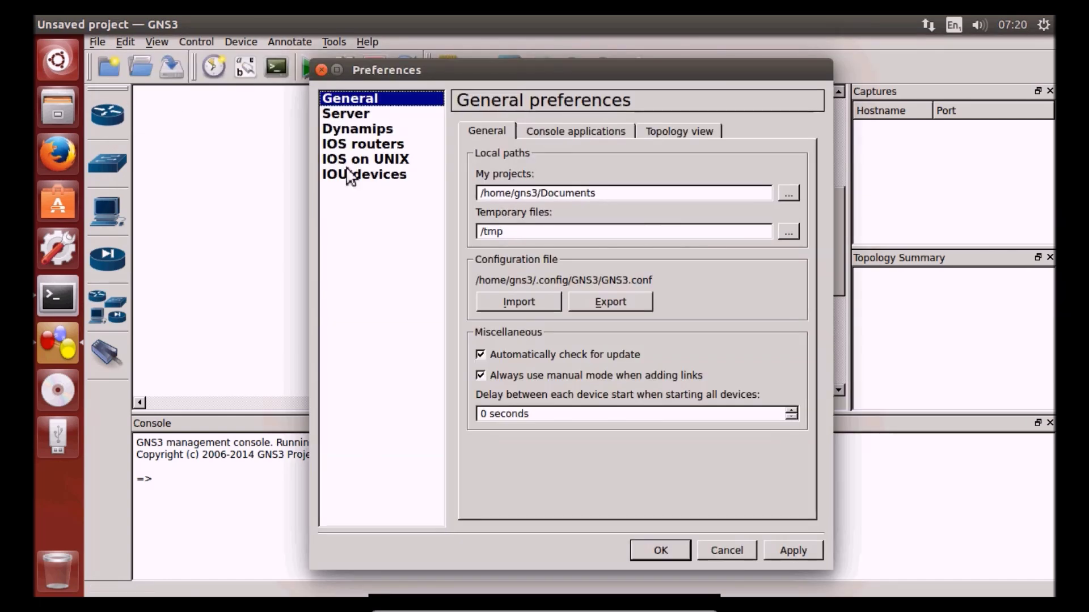
{"action": "left_click", "coordinate": [393, 134]}
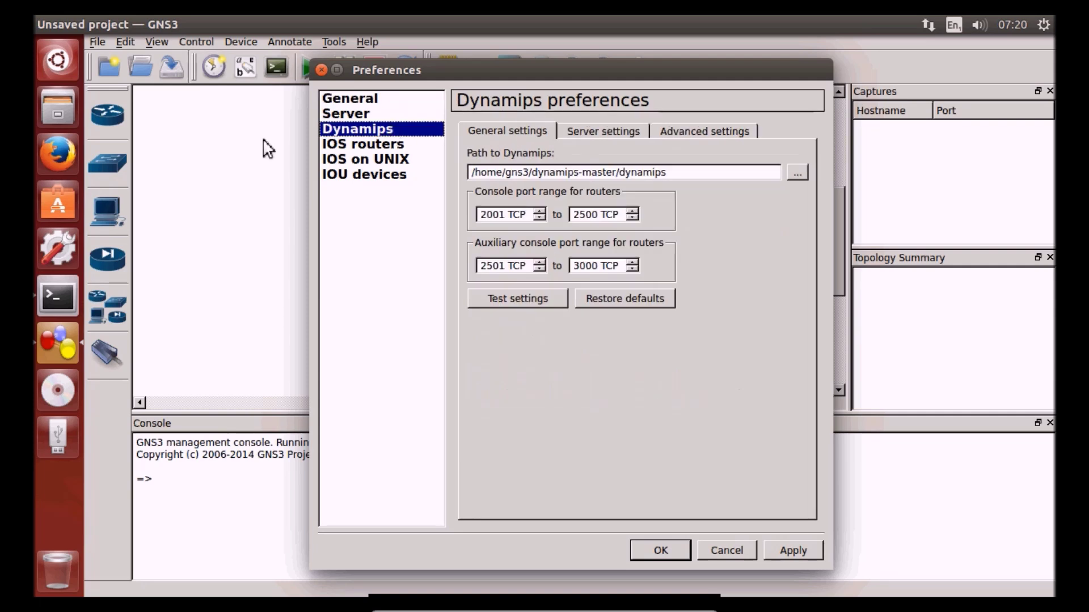
{"action": "left_click", "coordinate": [717, 176]}
{"action": "left_click_drag", "start_coordinate": [716, 176], "coordinate": [450, 163]}
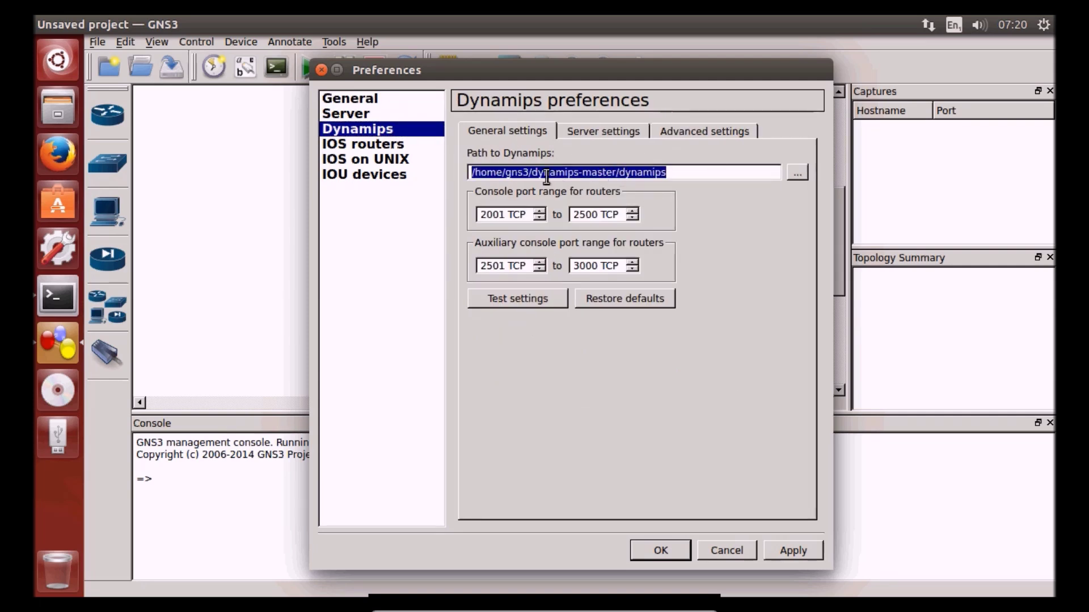
{"action": "left_click_drag", "start_coordinate": [475, 172], "coordinate": [690, 175]}
{"action": "left_click", "coordinate": [799, 176]}
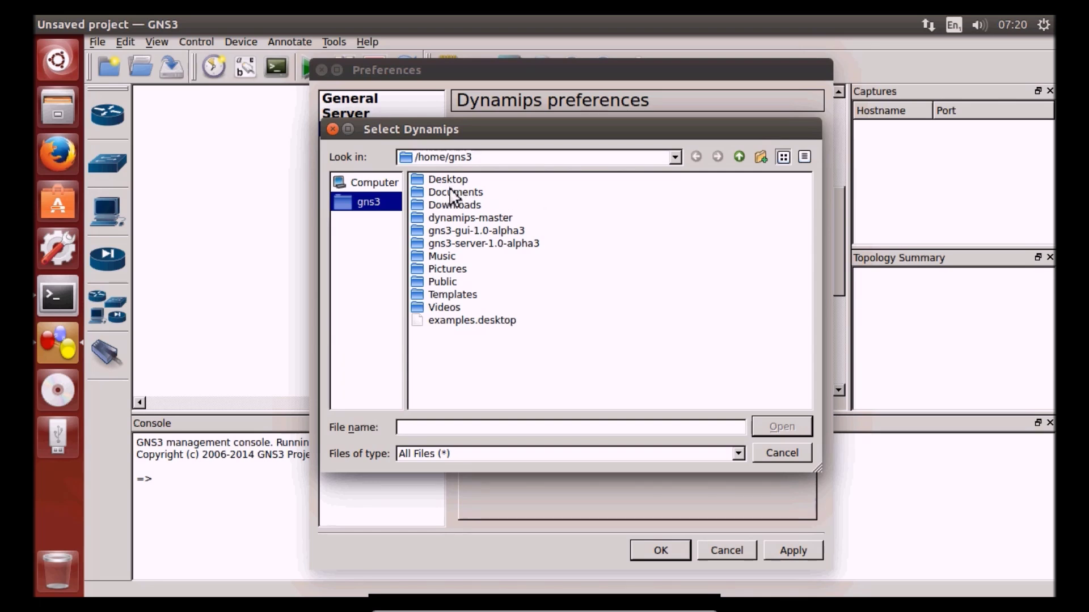
{"action": "double_click", "coordinate": [462, 218]}
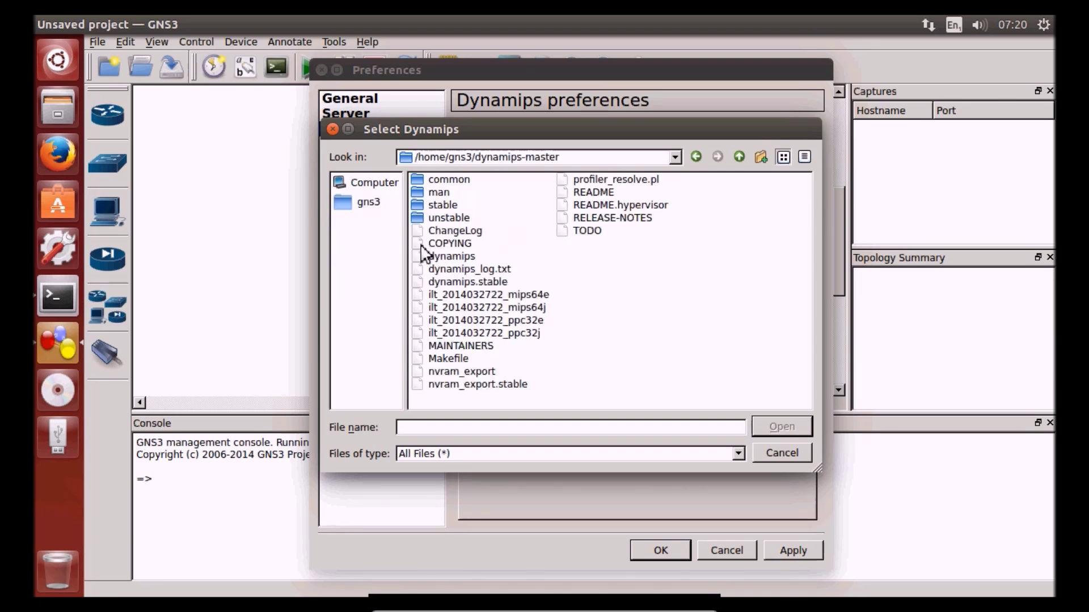
{"action": "left_click", "coordinate": [460, 256]}
{"action": "key", "text": "Return"}
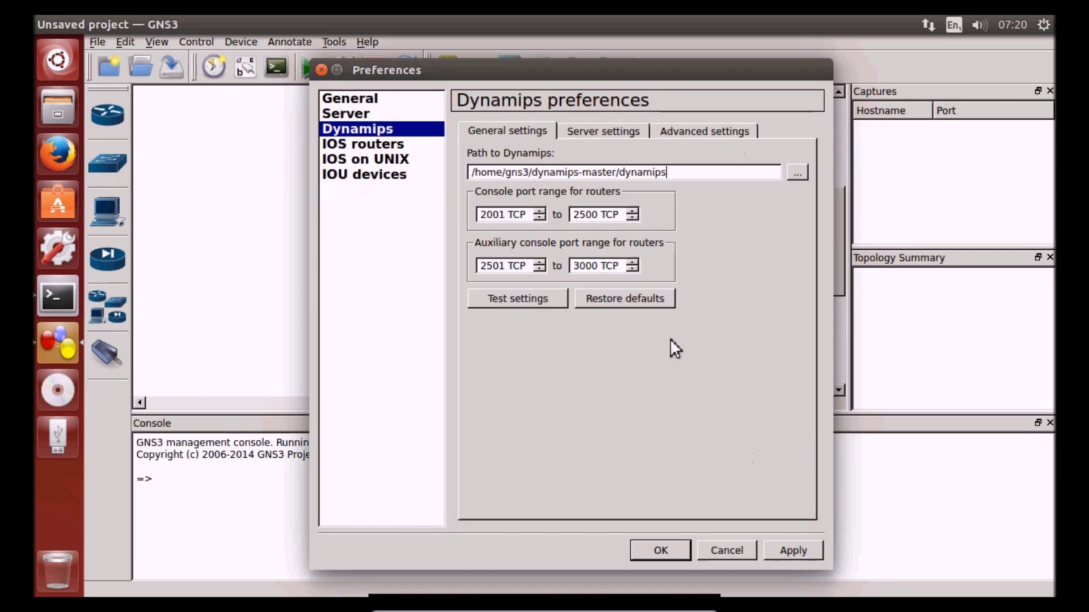
{"action": "left_click", "coordinate": [780, 550]}
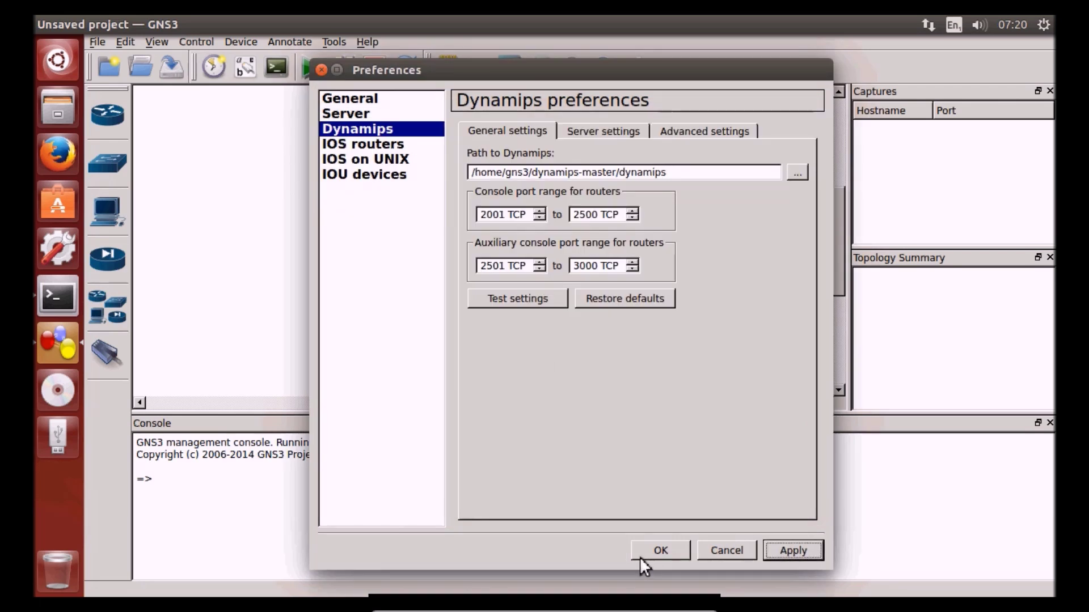
Step: Save the c2600-j1s3-mz.123-16.bin image with platform c2600 and chassis 2620 in the IOS routers preferences, apply and close the preferences
{"action": "left_click", "coordinate": [364, 146]}
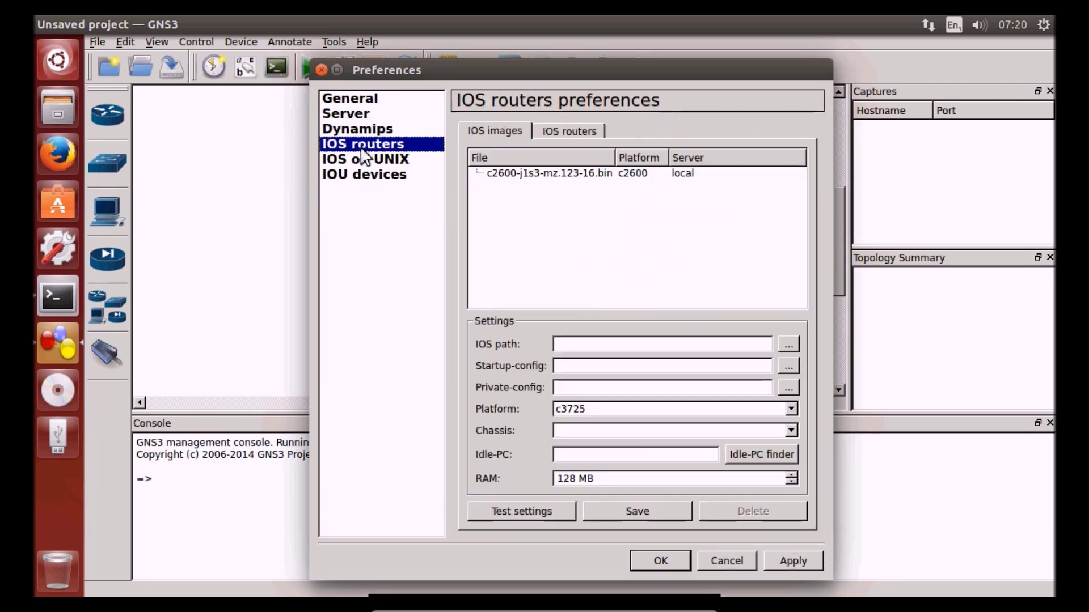
{"action": "left_click", "coordinate": [542, 176]}
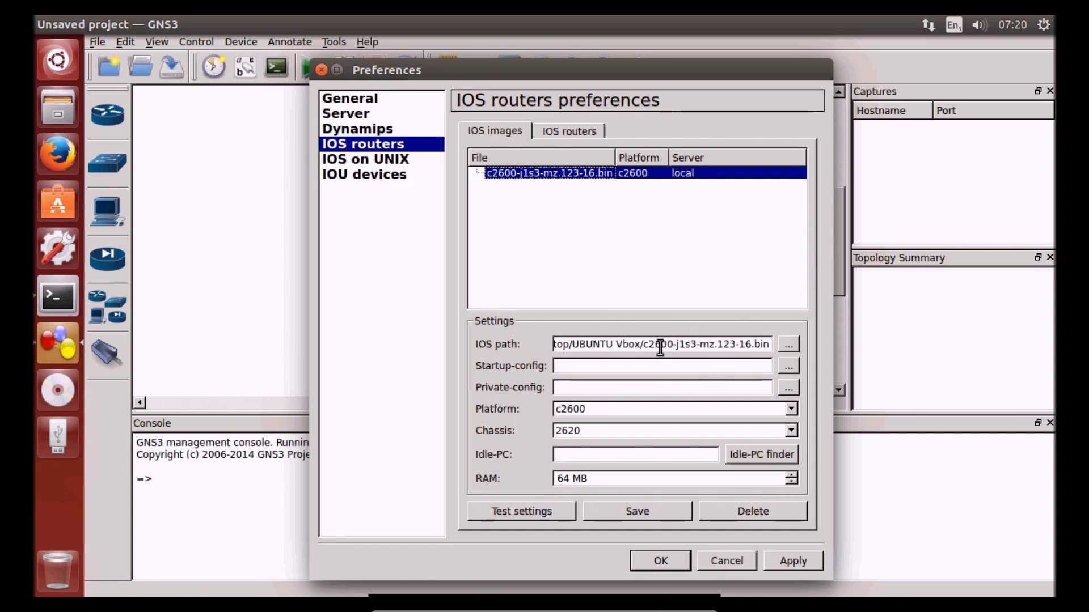
{"action": "left_click_drag", "start_coordinate": [651, 347], "coordinate": [771, 343]}
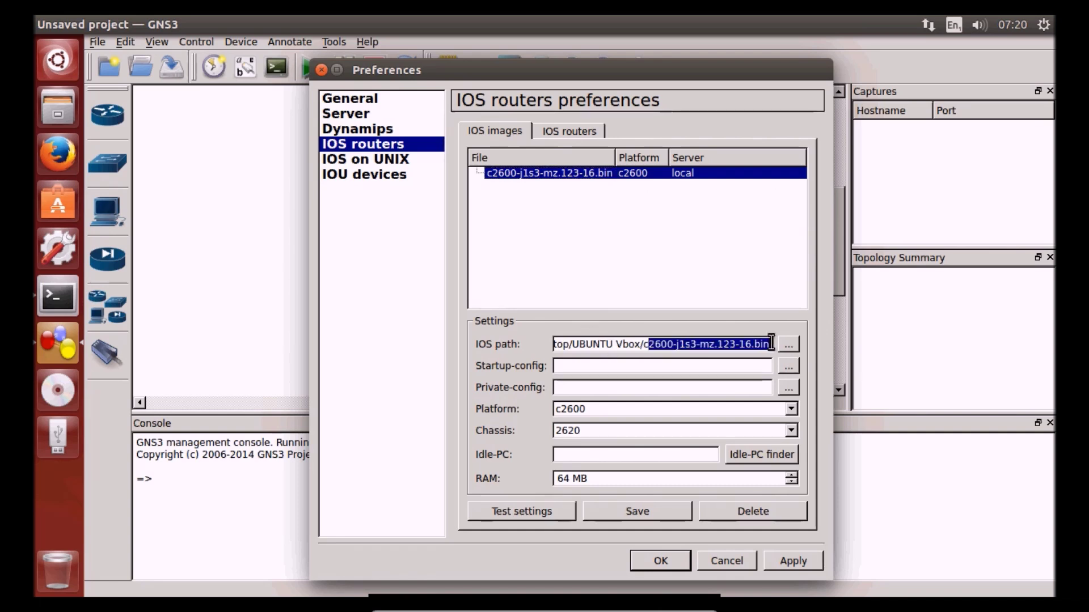
{"action": "left_click", "coordinate": [711, 347]}
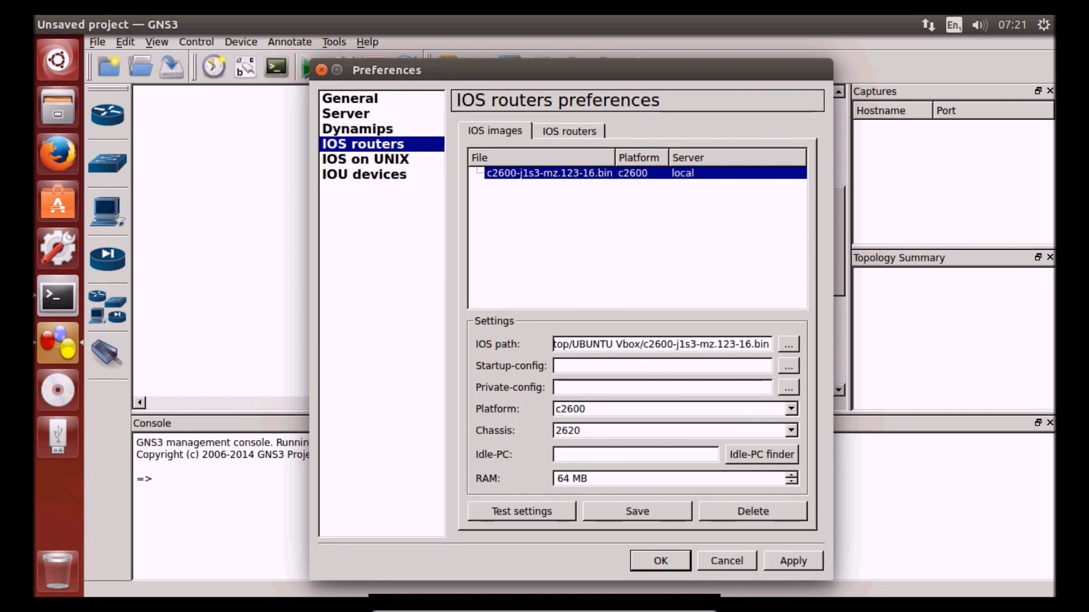
{"action": "left_click", "coordinate": [656, 509]}
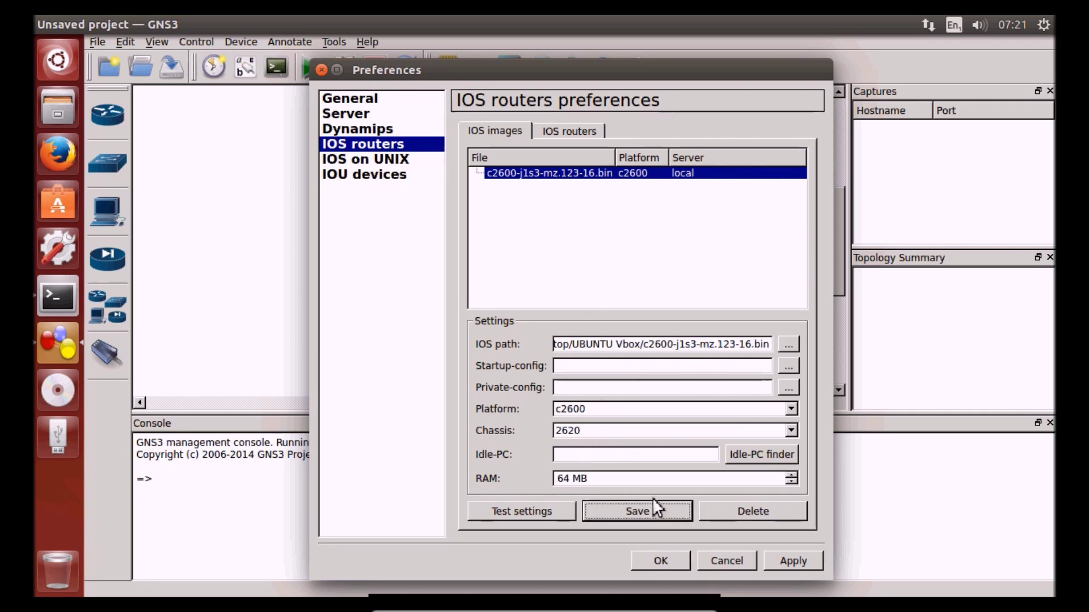
{"action": "left_click", "coordinate": [547, 175]}
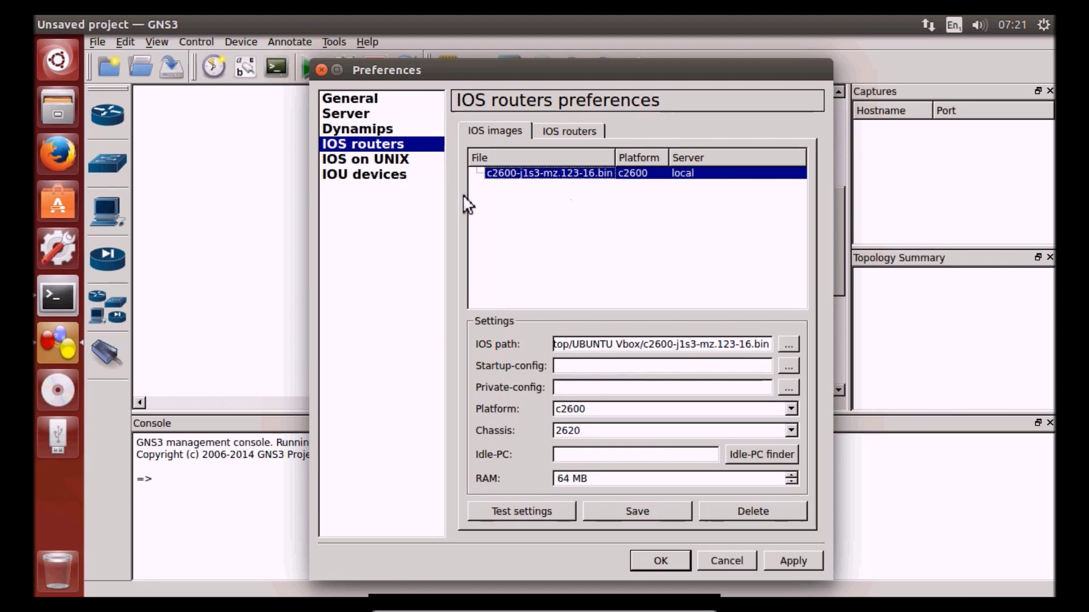
{"action": "left_click", "coordinate": [790, 567]}
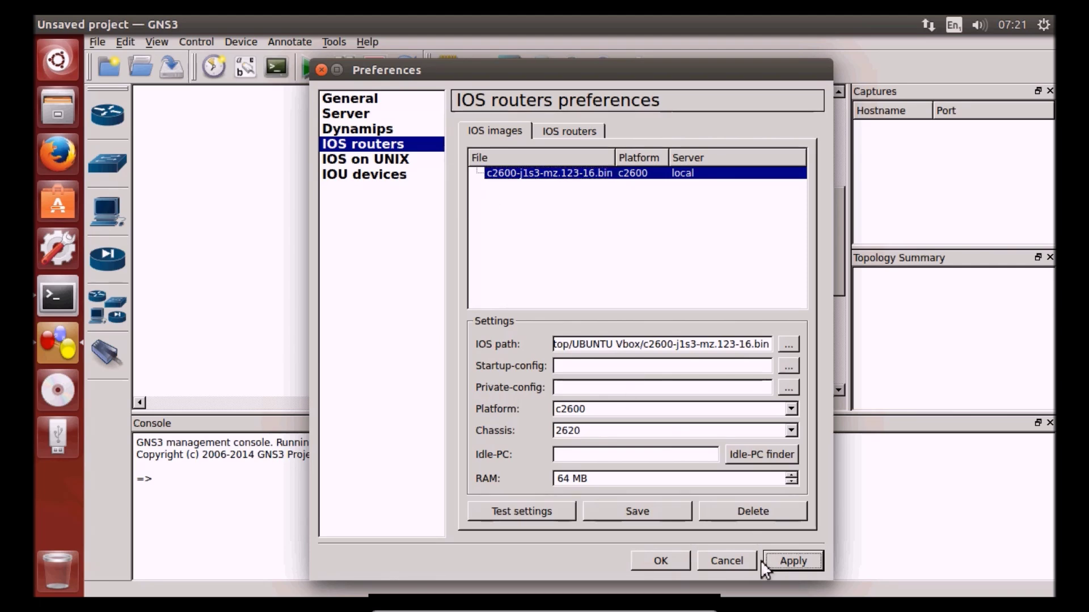
{"action": "left_click", "coordinate": [660, 561]}
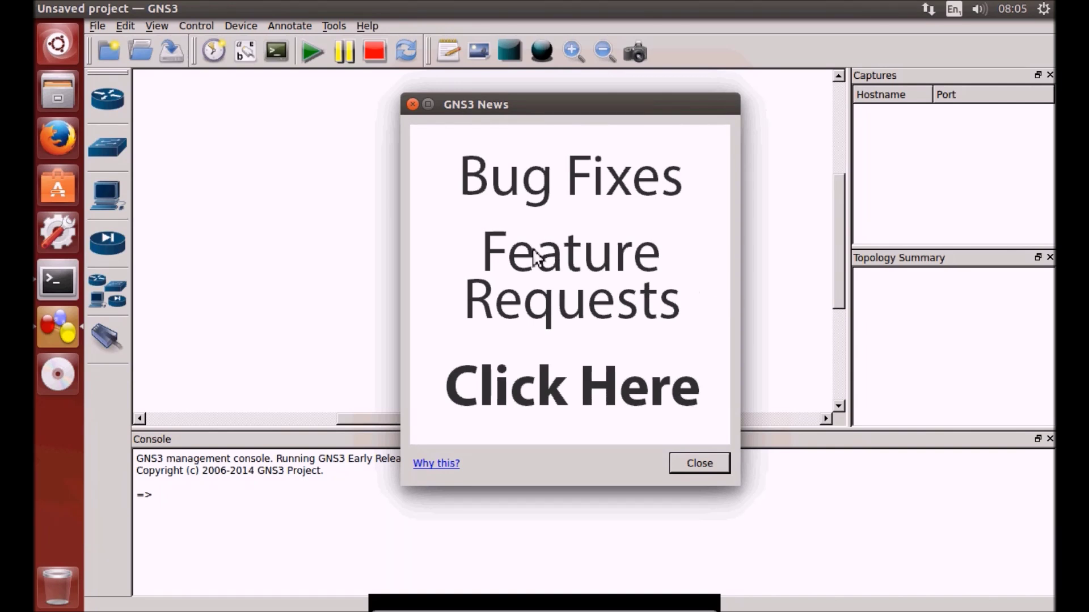
Step: Dismiss the news window and place two c2600 routers in the empty workspace
{"action": "key", "text": "Escape"}
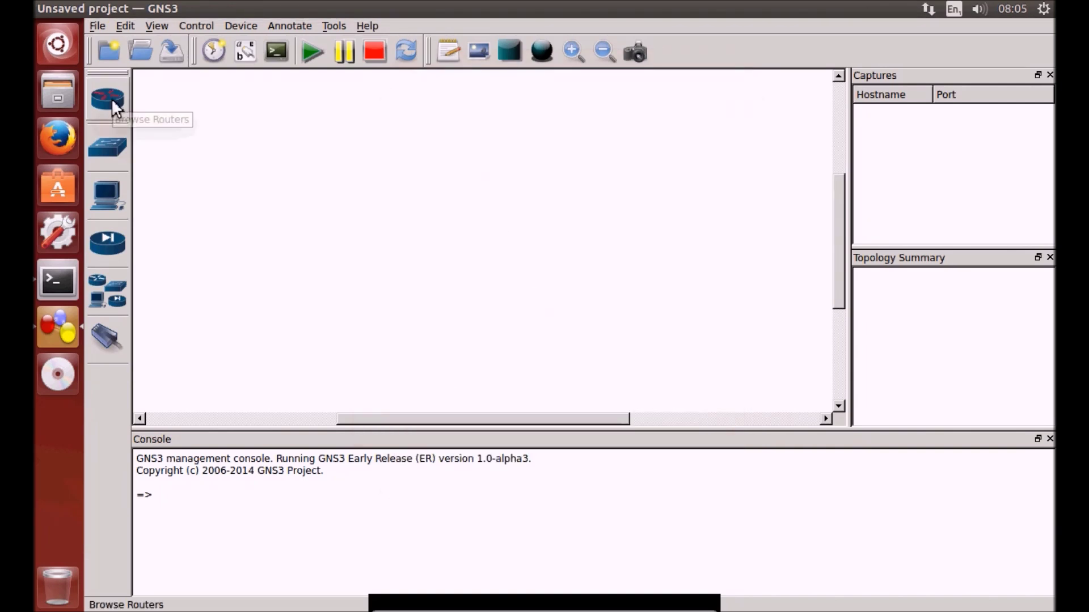
{"action": "left_click", "coordinate": [108, 99]}
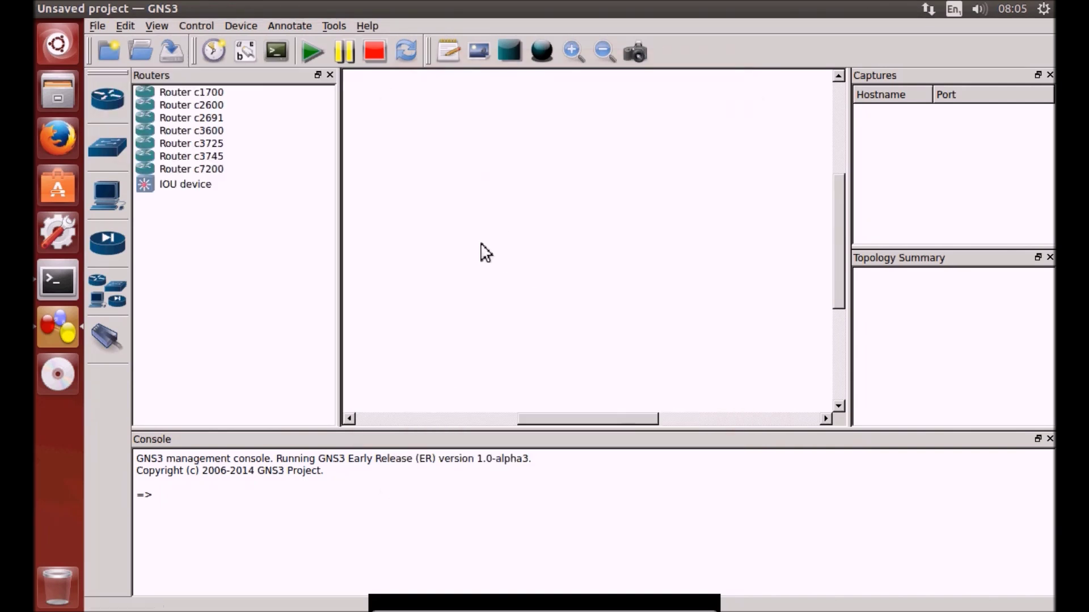
{"action": "left_click_drag", "start_coordinate": [195, 109], "coordinate": [620, 170]}
{"action": "left_click_drag", "start_coordinate": [171, 107], "coordinate": [479, 242]}
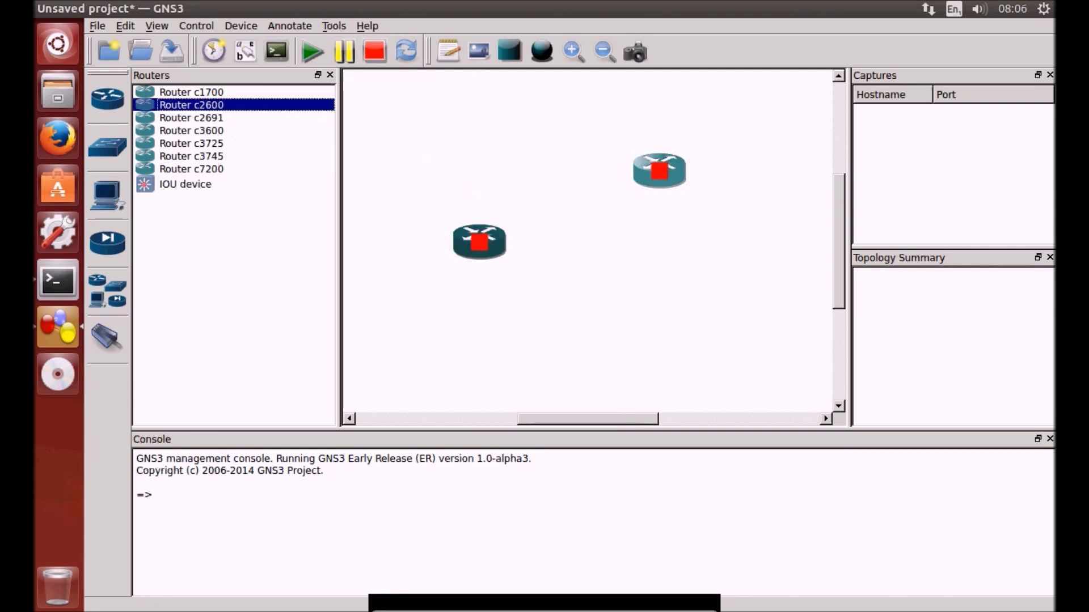
Step: Add a link connecting the lower router R2 to the upper router R1
{"action": "left_click", "coordinate": [114, 340]}
{"action": "left_click", "coordinate": [492, 248]}
{"action": "left_click", "coordinate": [583, 261]}
{"action": "left_click", "coordinate": [658, 168]}
{"action": "left_click", "coordinate": [697, 175]}
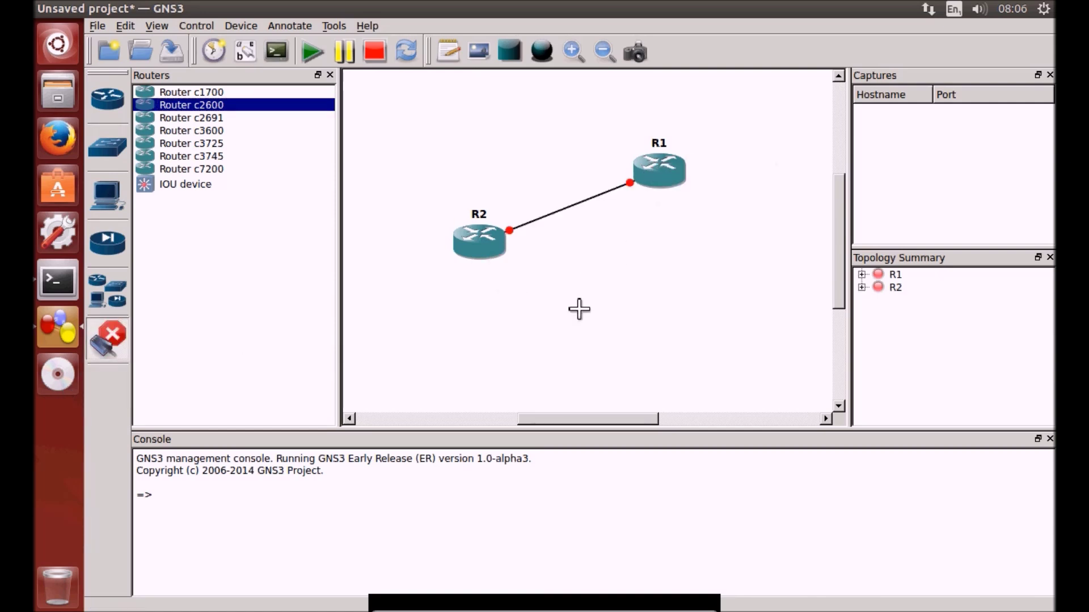
Step: Start all devices, open their consoles and move the R2 console window up so both consoles can be used
{"action": "left_click", "coordinate": [312, 52]}
{"action": "left_click", "coordinate": [278, 51]}
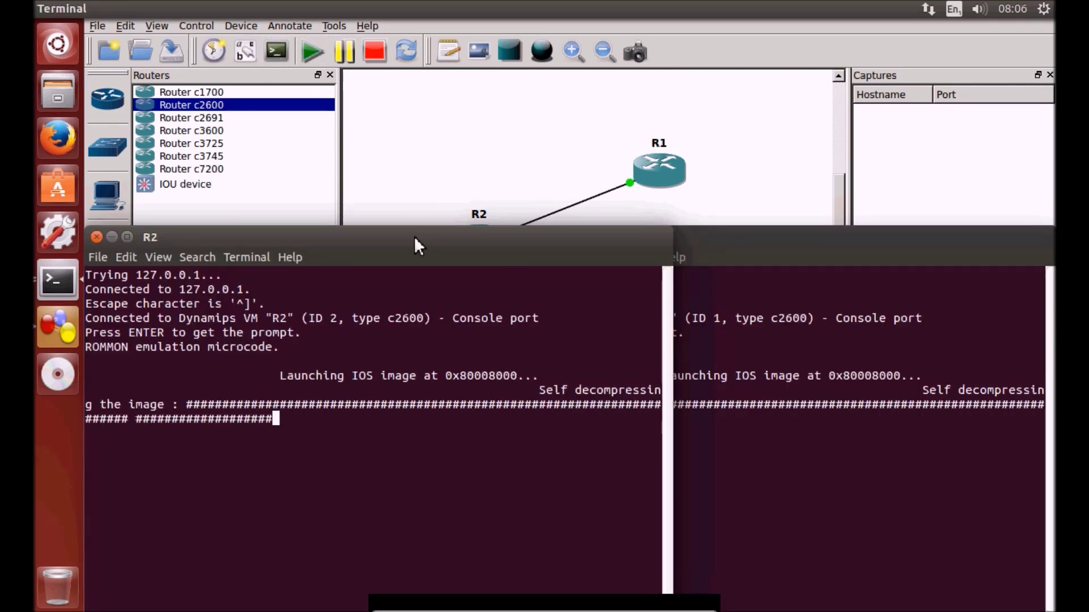
{"action": "left_click_drag", "start_coordinate": [417, 245], "coordinate": [423, 19]}
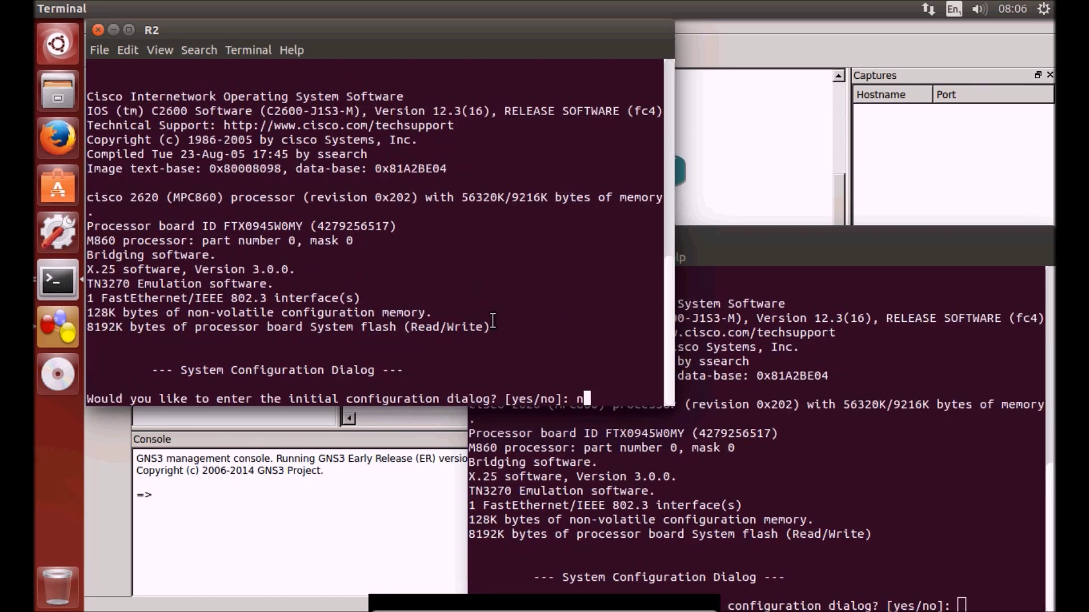
Step: Decline the initial configuration dialog with no in the R2 and R1 consoles
{"action": "type", "text": "o"}
{"action": "key", "text": "Return"}
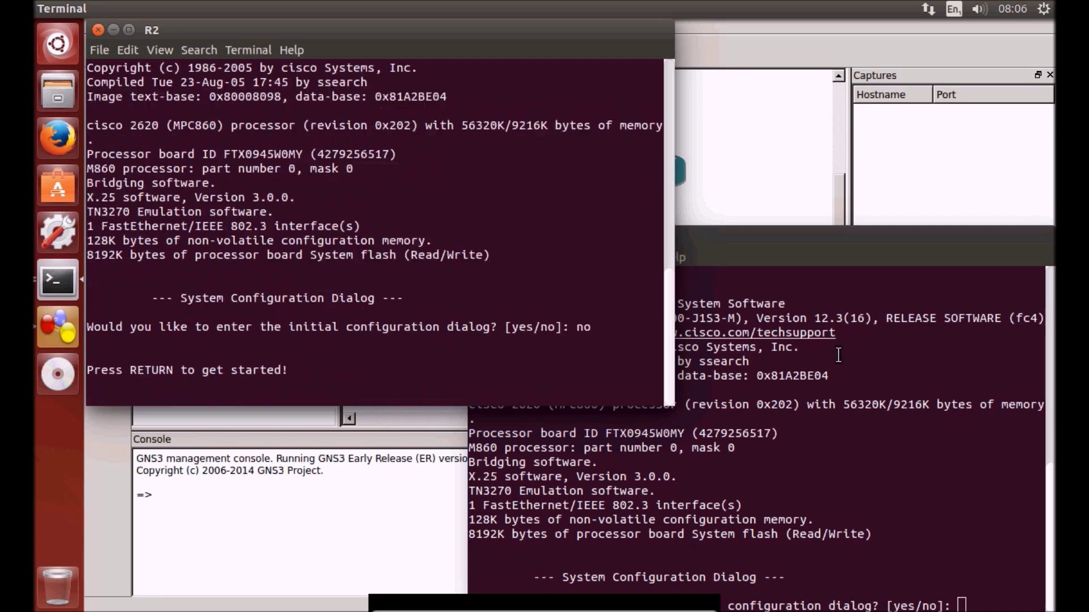
{"action": "left_click", "coordinate": [852, 417]}
{"action": "type", "text": "no"}
{"action": "key", "text": "Return"}
Step: In the R2 console, enter privileged mode with en and global configuration mode with conf t
{"action": "left_click", "coordinate": [377, 343]}
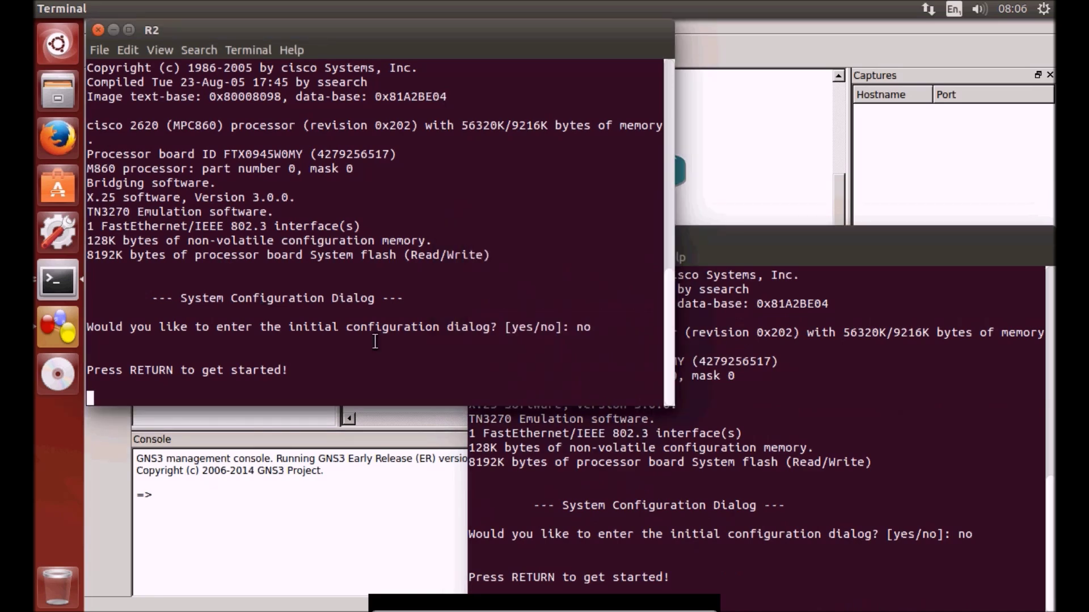
{"action": "key", "text": "Return"}
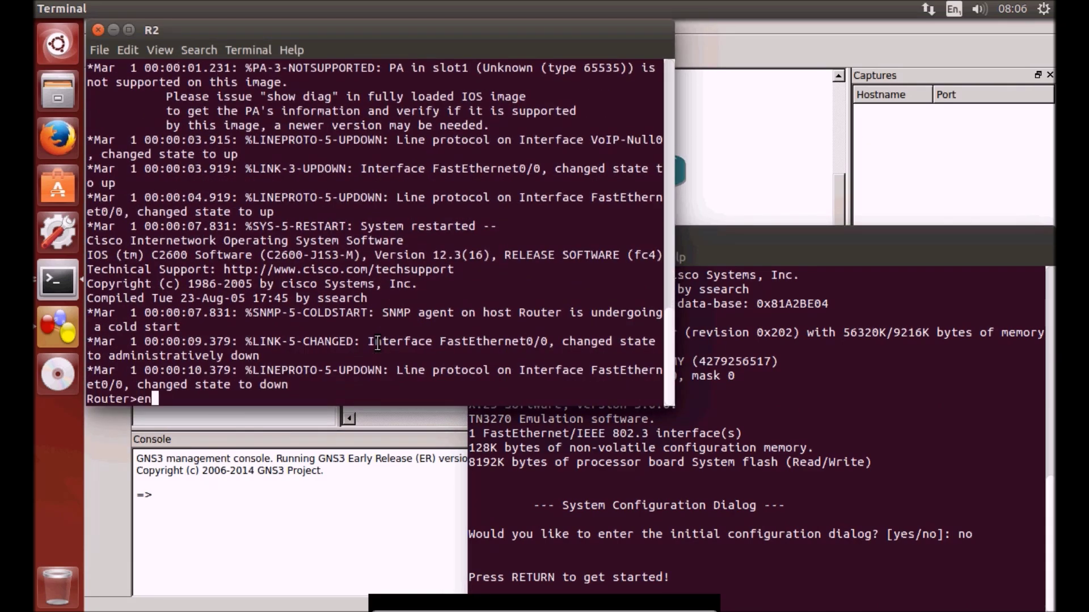
{"action": "type", "text": "en"}
{"action": "key", "text": "Return"}
{"action": "type", "text": "conf t"}
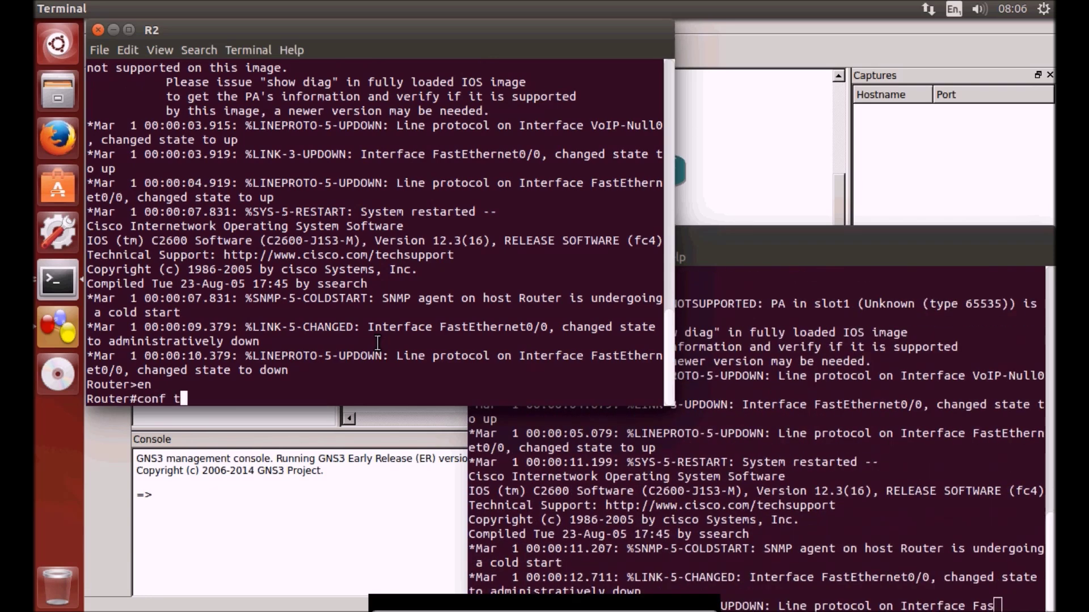
{"action": "key", "text": "Return"}
Step: Enter interface configuration for fastEthernet 0/0 on R2
{"action": "type", "text": "int"}
{"action": "key", "text": "Tab"}
{"action": "type", "text": "fa"}
{"action": "key", "text": "Tab"}
{"action": "type", "text": "0/0"}
{"action": "key", "text": "Return"}
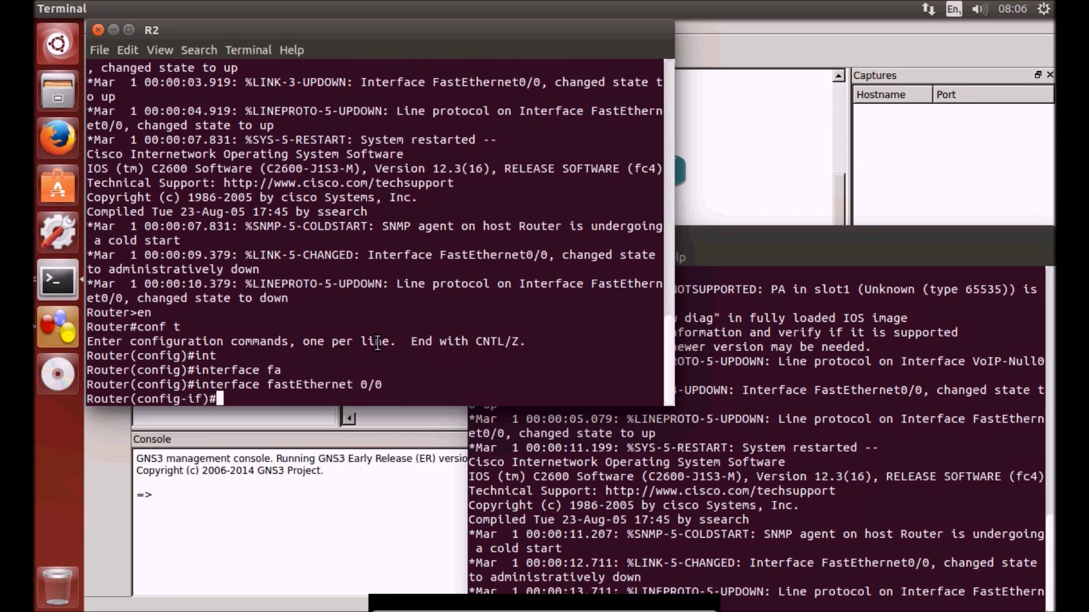
Step: Assign 192.168.1.1 255.255.255.0 to R2's fastEthernet 0/0, enable it with no shut and exit interface configuration
{"action": "type", "text": "ip ad"}
{"action": "key", "text": "Tab"}
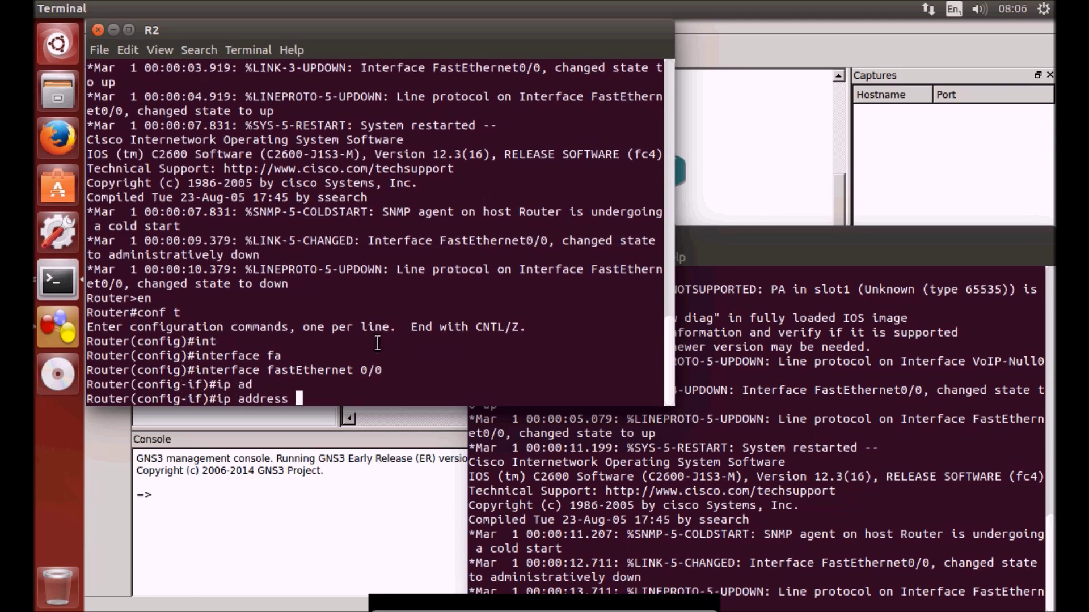
{"action": "type", "text": "192.168.1.1 255.255.255.0"}
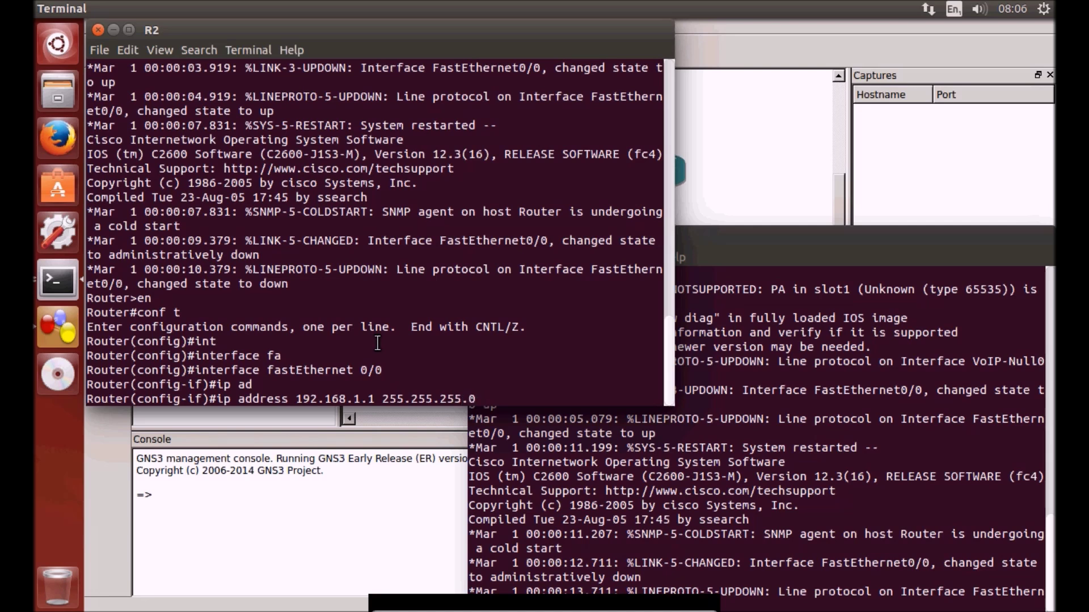
{"action": "key", "text": "Return"}
{"action": "type", "text": "no shut"}
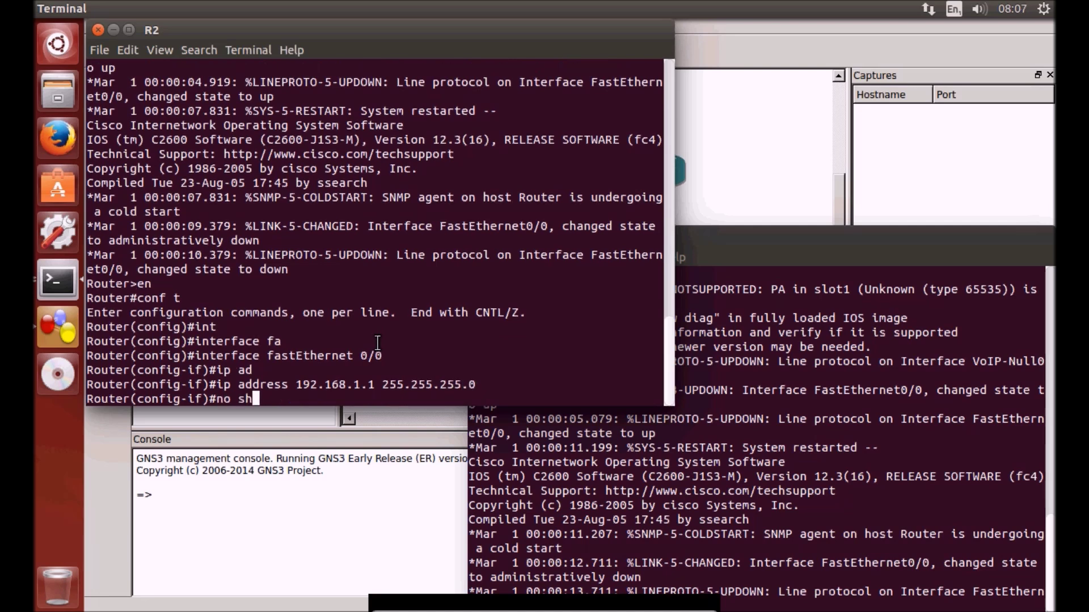
{"action": "key", "text": "Return"}
{"action": "type", "text": "exit"}
{"action": "key", "text": "Return"}
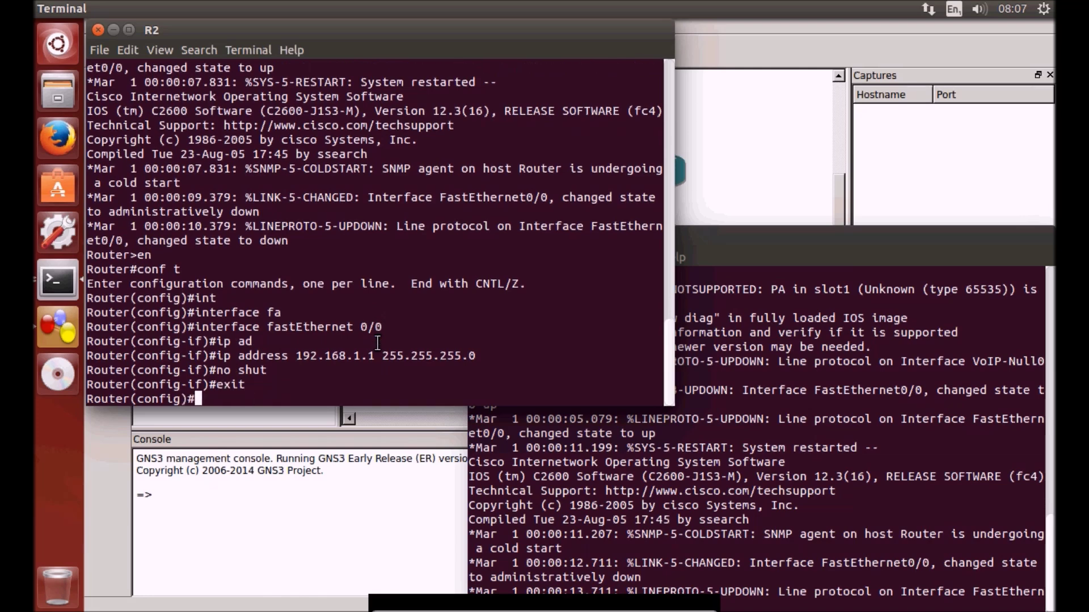
Step: In the R1 console, enter privileged mode with en, move its window fully into view and enter conf t
{"action": "left_click", "coordinate": [900, 441]}
{"action": "key", "text": "Return"}
{"action": "key", "text": "Return"}
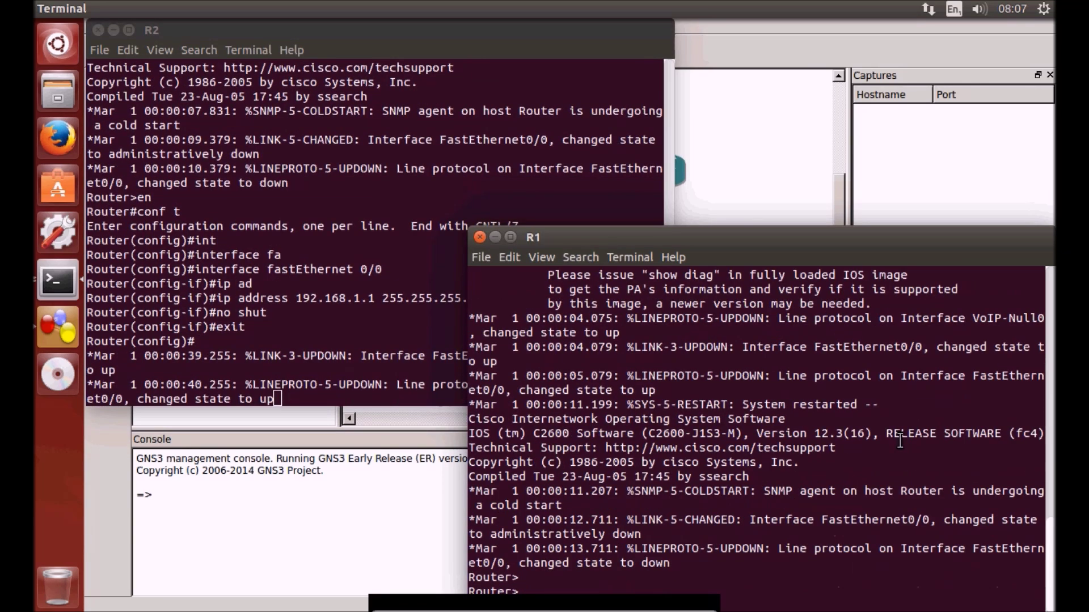
{"action": "key", "text": "Return"}
{"action": "key", "text": "Return"}
{"action": "type", "text": "en"}
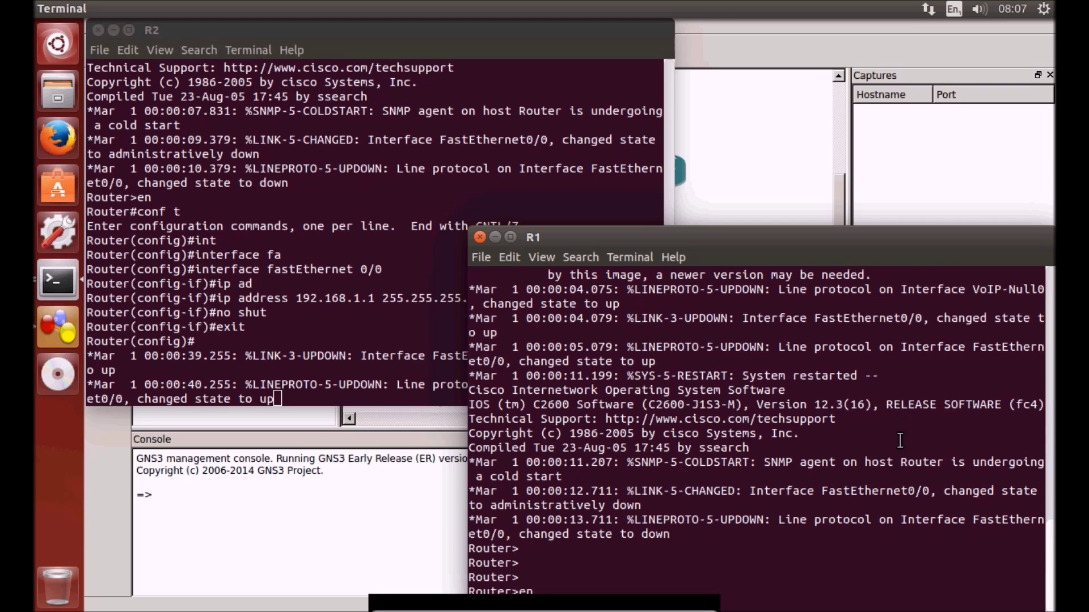
{"action": "left_click_drag", "start_coordinate": [871, 250], "coordinate": [836, 185]}
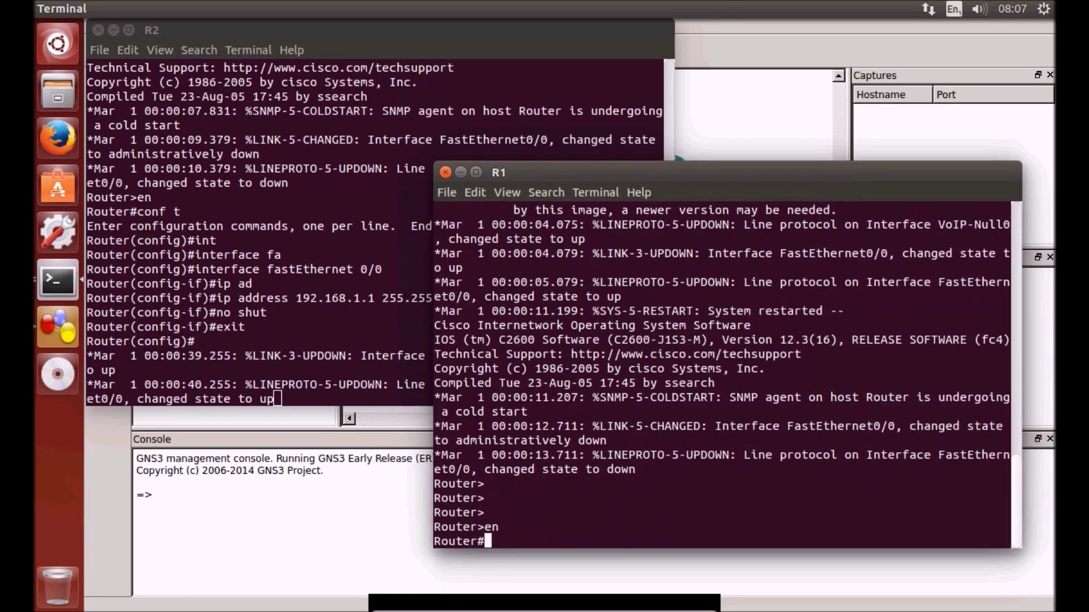
{"action": "type", "text": "conf t"}
{"action": "key", "text": "Return"}
Step: Enter interface configuration for fastEthernet 0/0 on R1
{"action": "type", "text": "int"}
{"action": "key", "text": "Tab"}
{"action": "type", "text": "q"}
{"action": "key", "text": "BackSpace"}
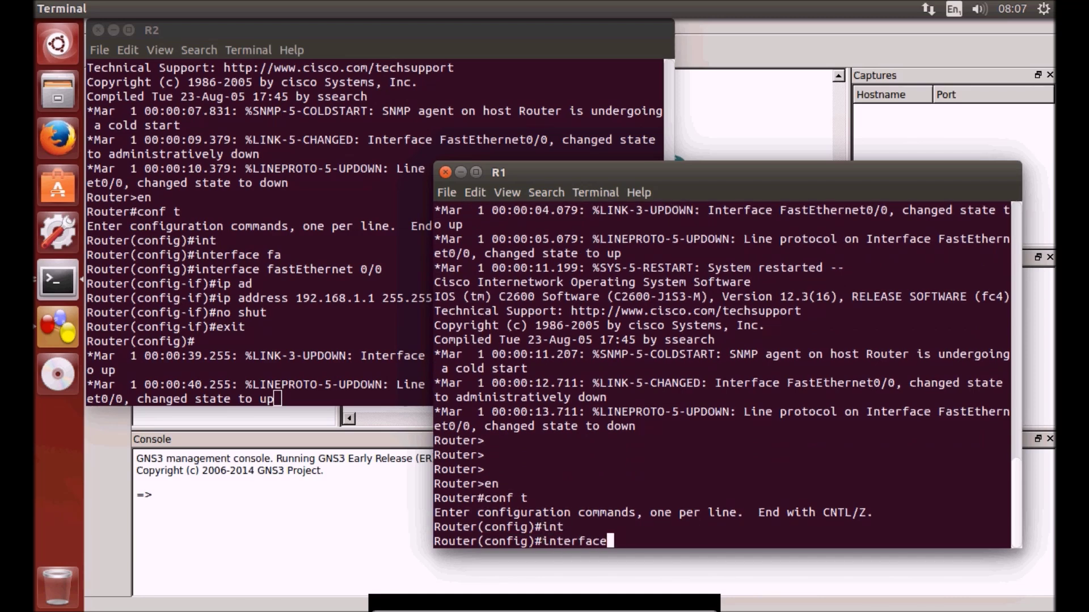
{"action": "type", "text": "fa"}
{"action": "key", "text": "Tab"}
{"action": "type", "text": "0/0"}
{"action": "key", "text": "Return"}
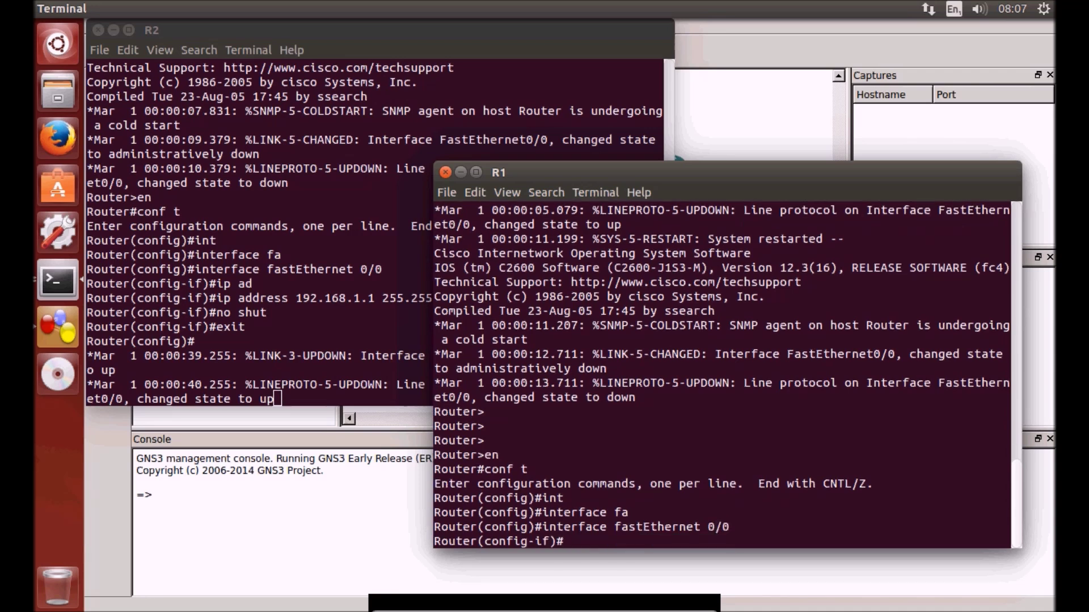
Step: Assign the IP address 192.168.1.2 with mask 255.255.255.0 to R1's fastEthernet 0/0
{"action": "type", "text": "ip ad"}
{"action": "key", "text": "Tab"}
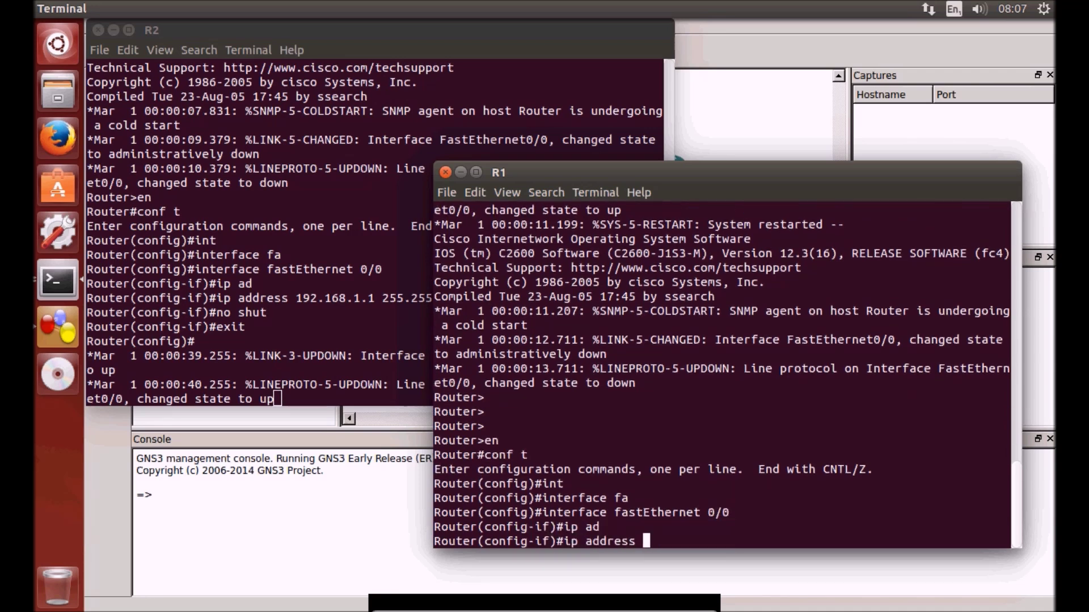
{"action": "key", "text": "Return"}
{"action": "key", "text": "Up"}
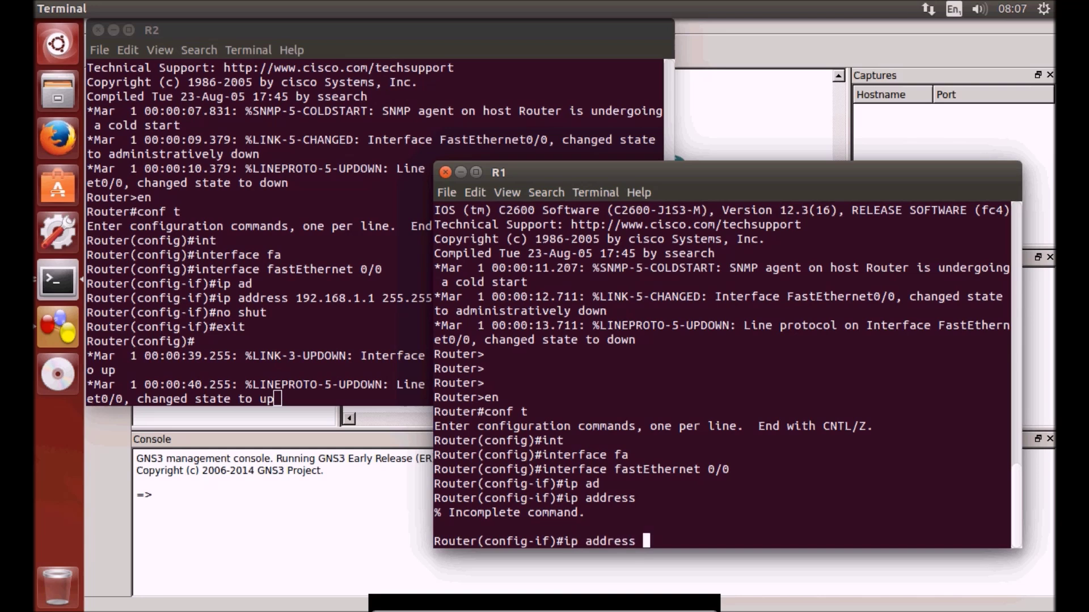
{"action": "type", "text": "192.168.1.2 2"}
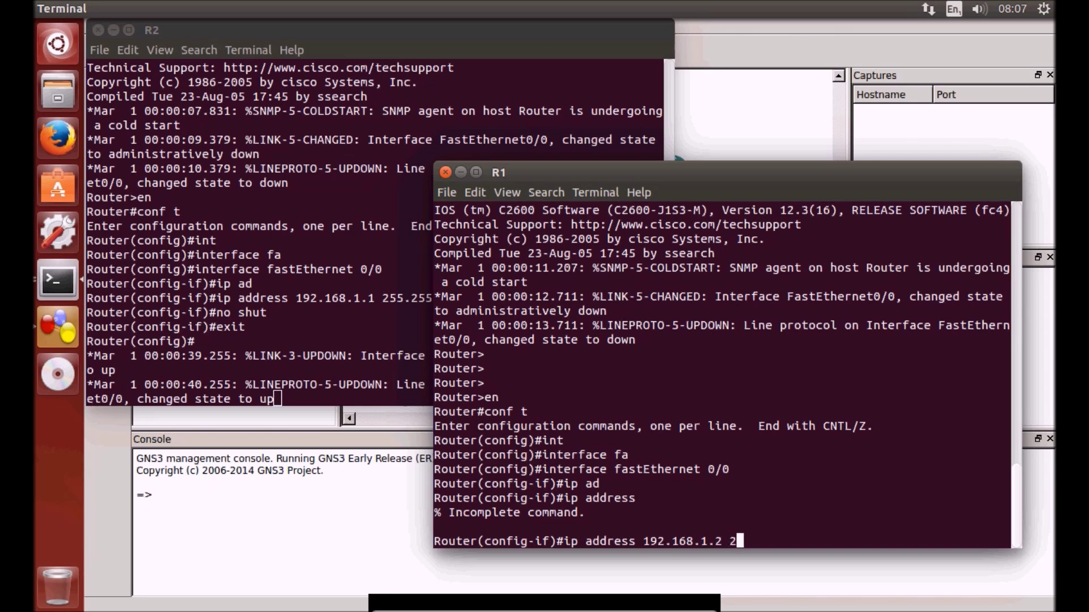
{"action": "type", "text": "55.255.255.0"}
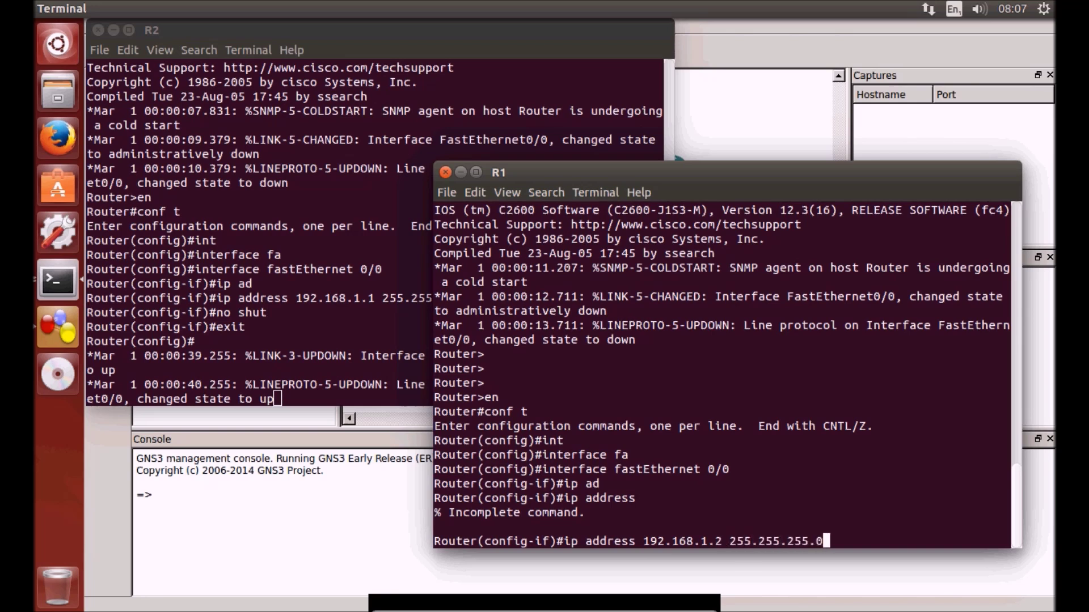
{"action": "key", "text": "Return"}
Step: Enable R1's interface with no shut and leave configuration mode with end
{"action": "type", "text": "no sahut"}
{"action": "key", "text": "BackSpace"}
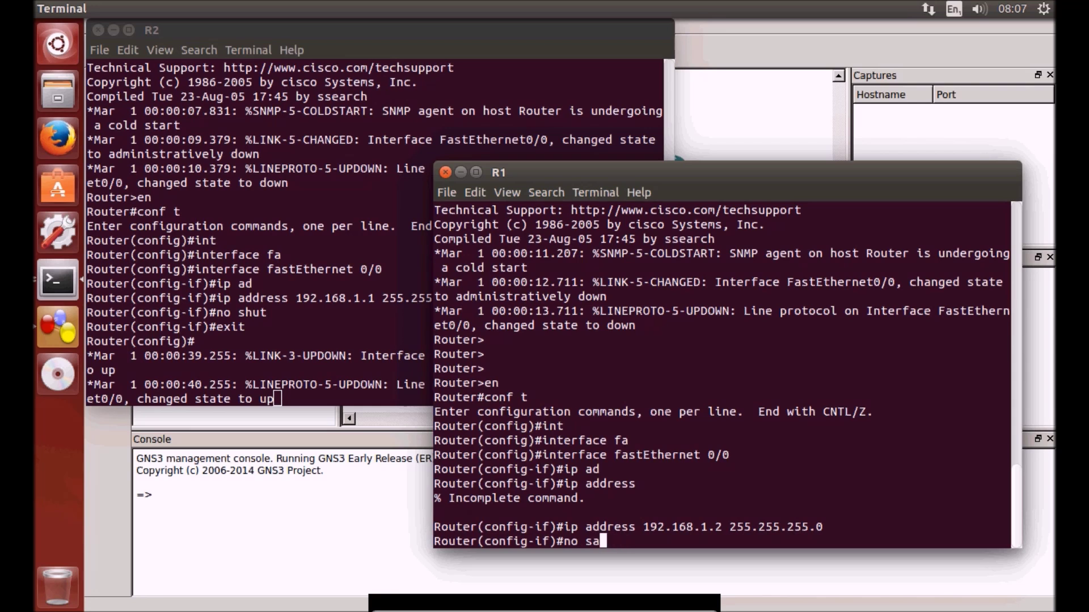
{"action": "type", "text": "ut"}
{"action": "key", "text": "Return"}
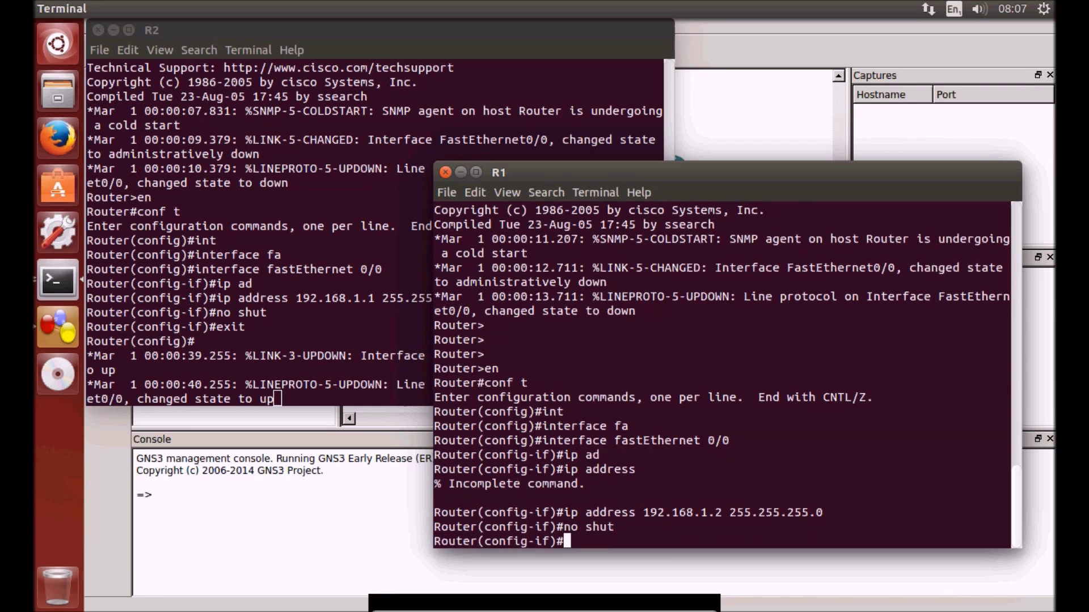
{"action": "type", "text": "end"}
{"action": "key", "text": "Return"}
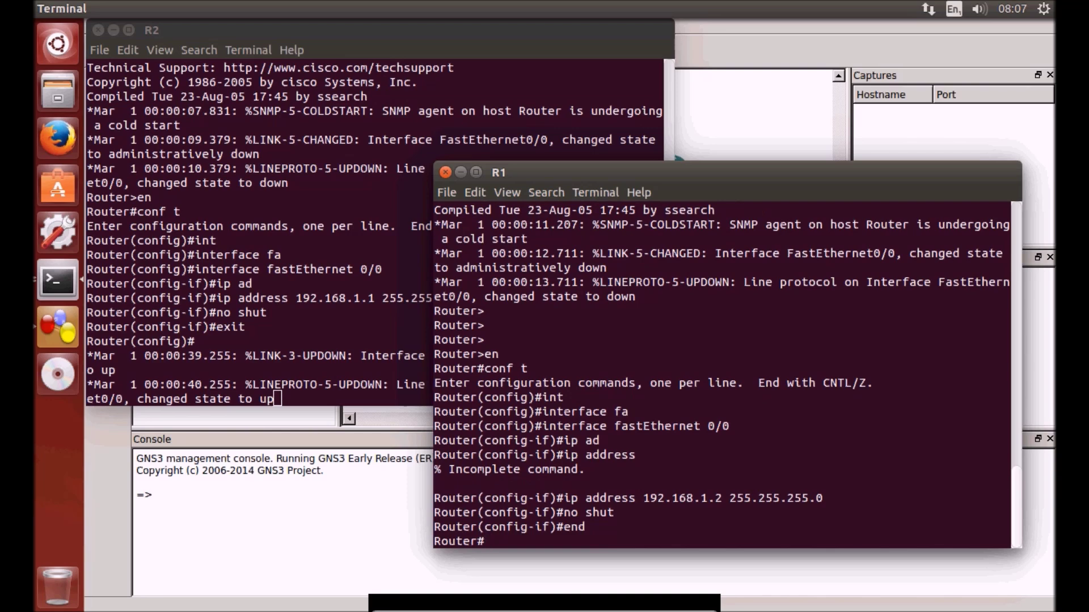
Step: Ping R2 at 192.168.1.1 from the R1 console
{"action": "key", "text": "Return"}
{"action": "key", "text": "Return"}
{"action": "type", "text": "ping "}
{"action": "type", "text": "192.1"}
{"action": "type", "text": "68"}
{"action": "type", "text": ".1."}
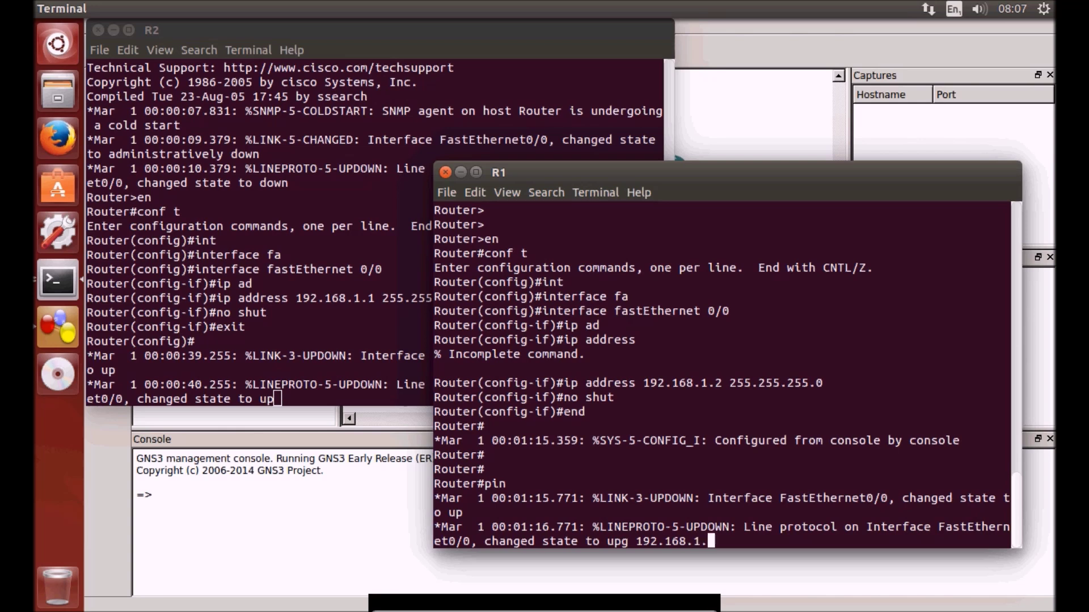
{"action": "type", "text": "1"}
{"action": "key", "text": "Return"}
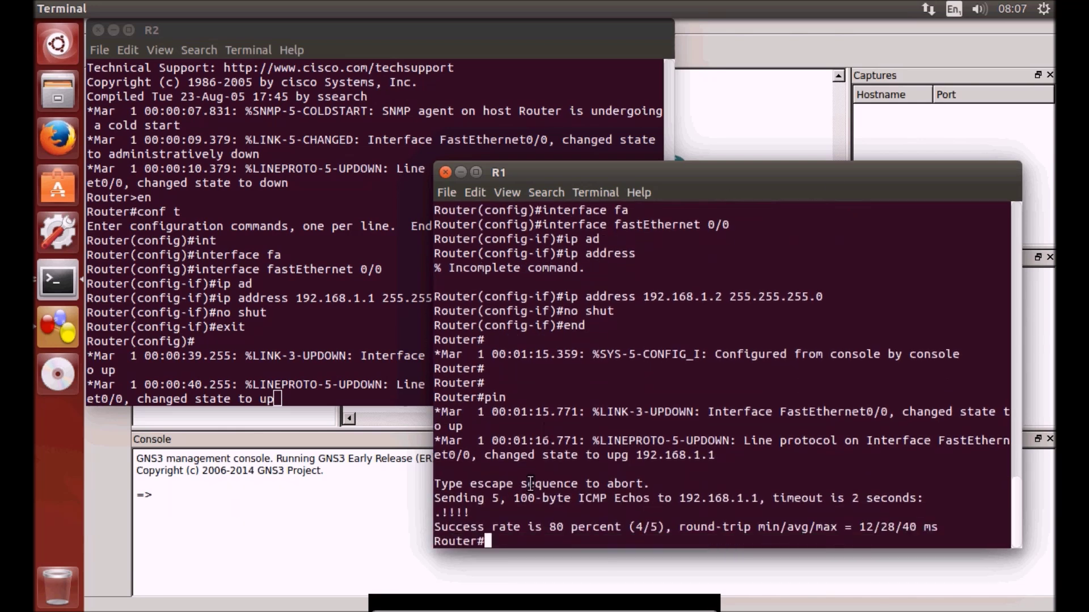
Step: Return to the R2 console, leave configuration mode with end and ping R1 at 192.168.1.2
{"action": "left_click", "coordinate": [345, 379]}
{"action": "key", "text": "Return"}
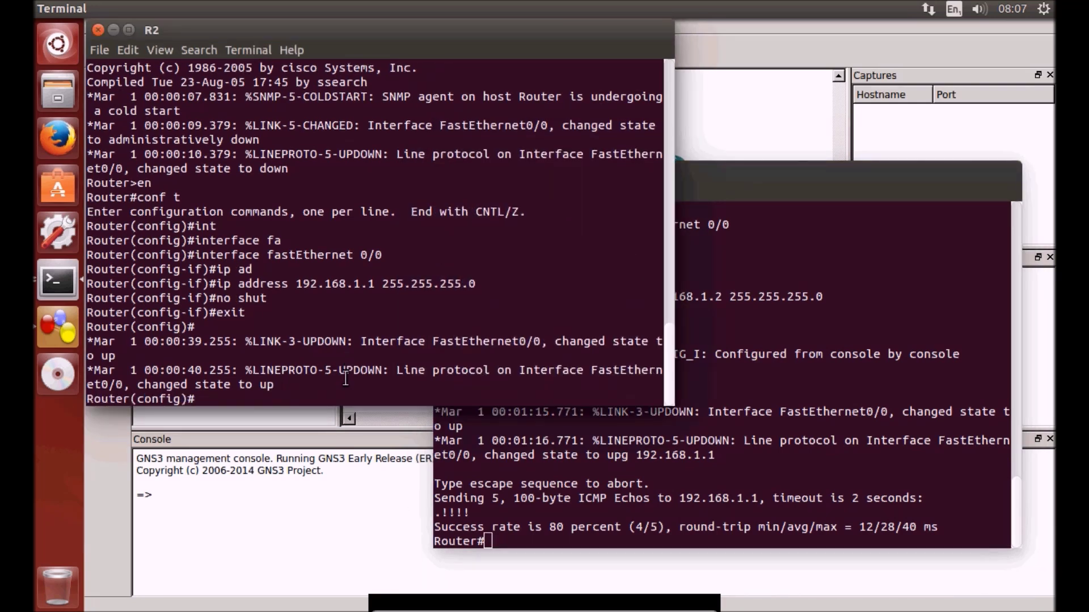
{"action": "type", "text": "end"}
{"action": "key", "text": "Return"}
{"action": "type", "text": "ping192"}
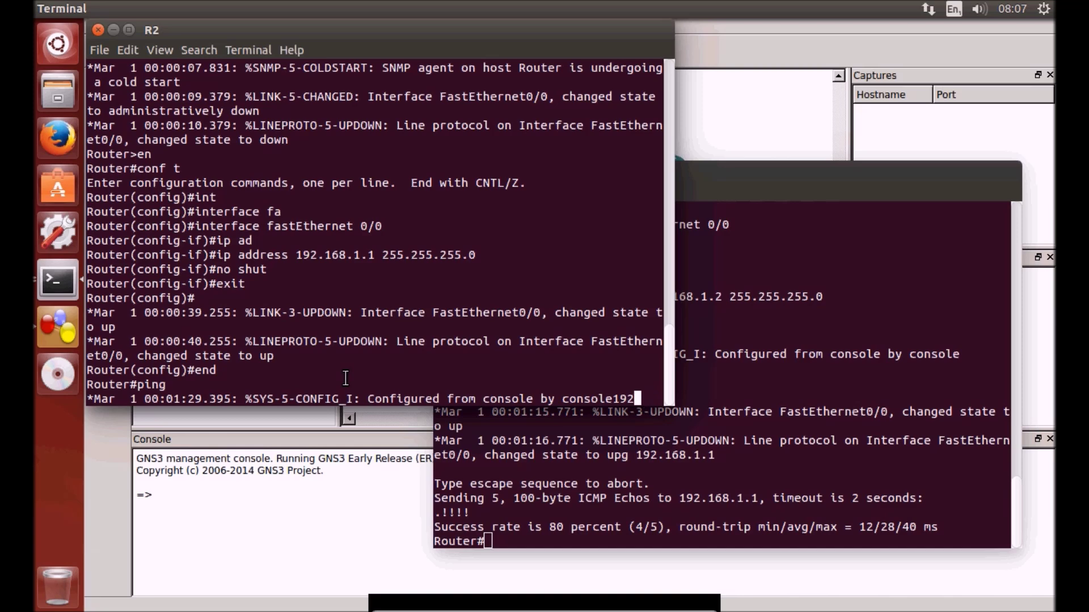
{"action": "type", "text": ".168.1.2"}
{"action": "key", "text": "Return"}
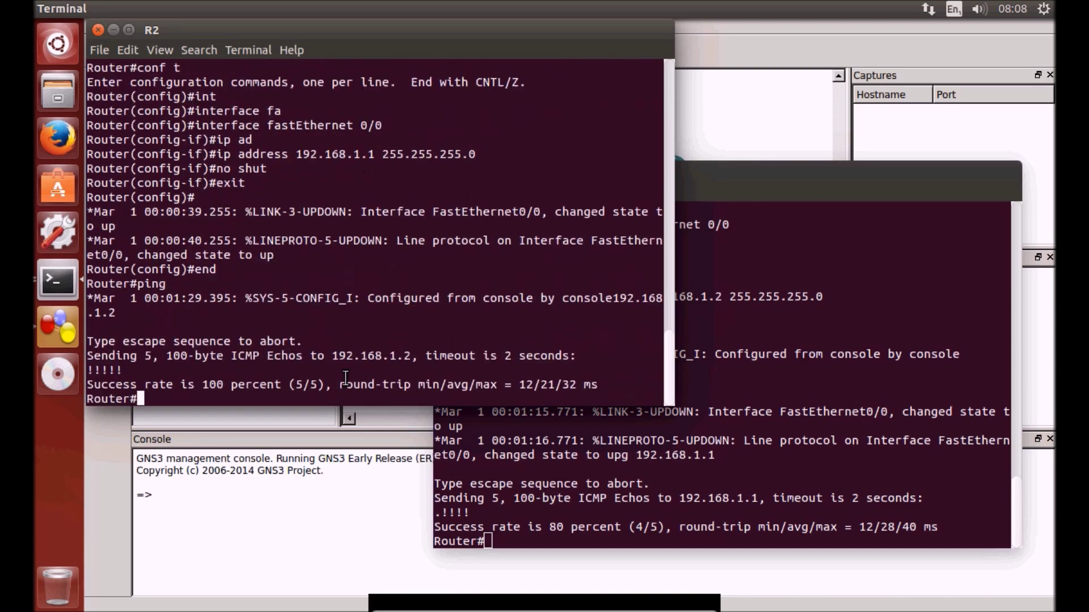